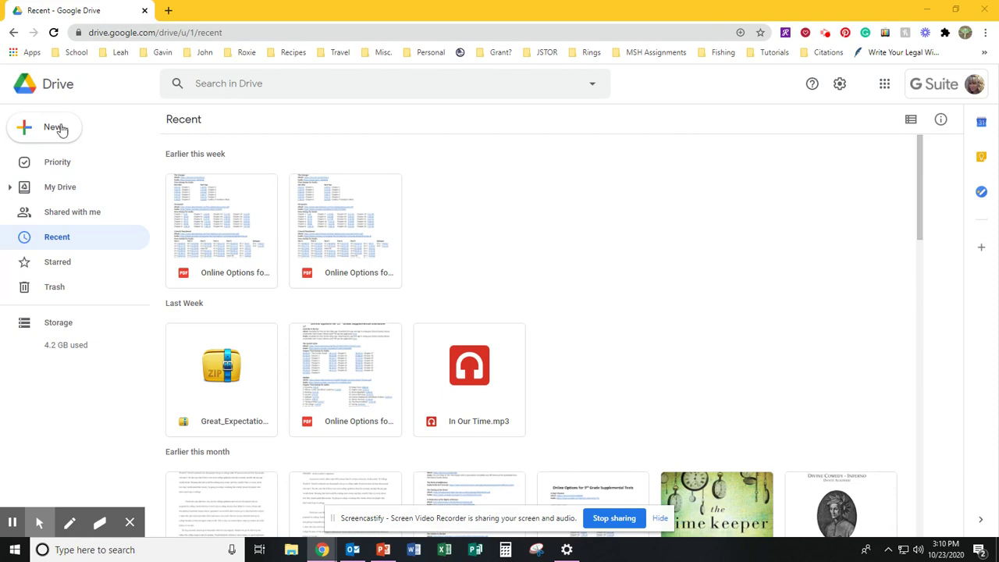
# - Create a new blank Google Slides presentation from Google Drive's New menu
pyautogui.click(54, 127)
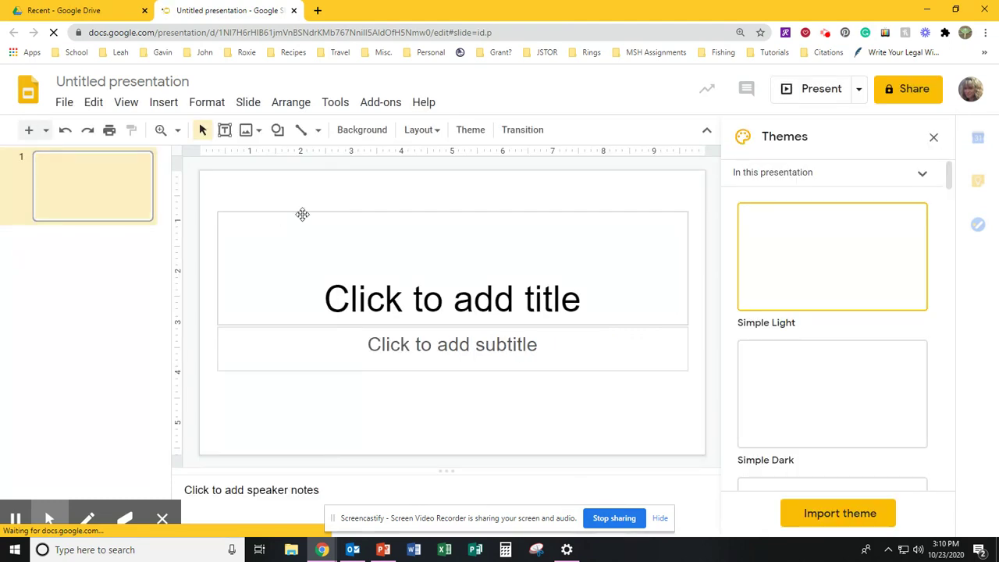
# - Delete the title and subtitle placeholders so the first slide is blank
pyautogui.click(302, 214)
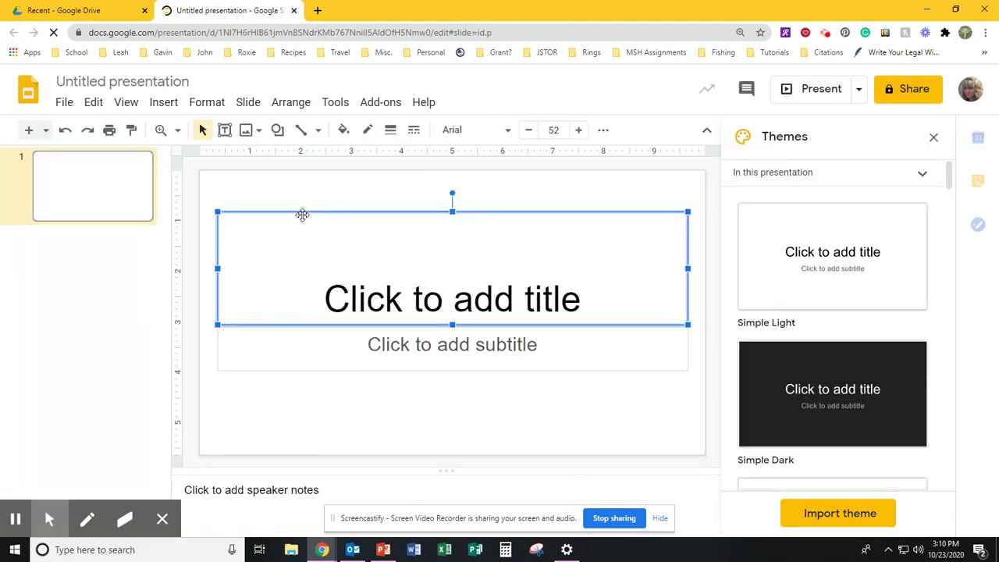
pyautogui.press('Delete')
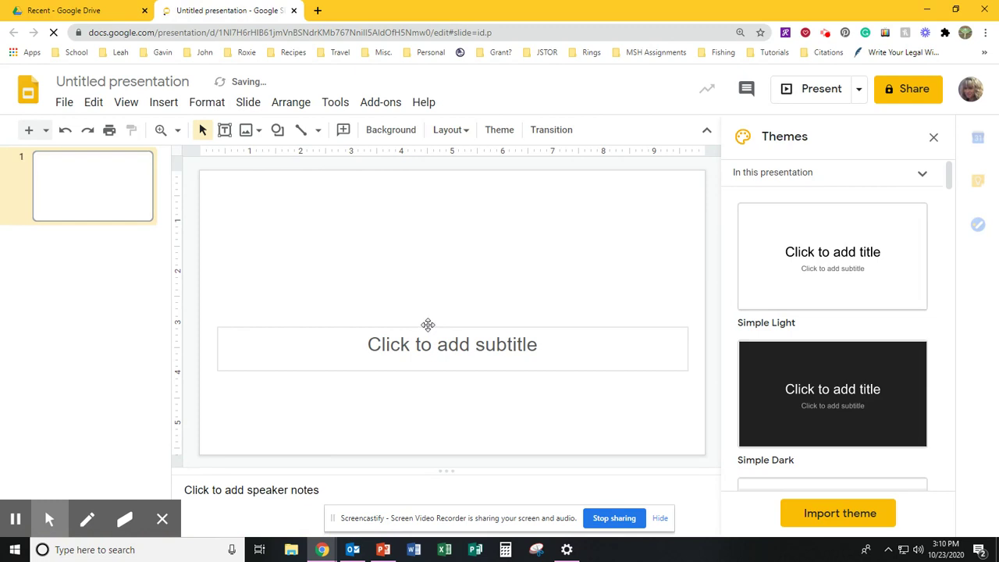
pyautogui.click(428, 325)
pyautogui.press('Delete')
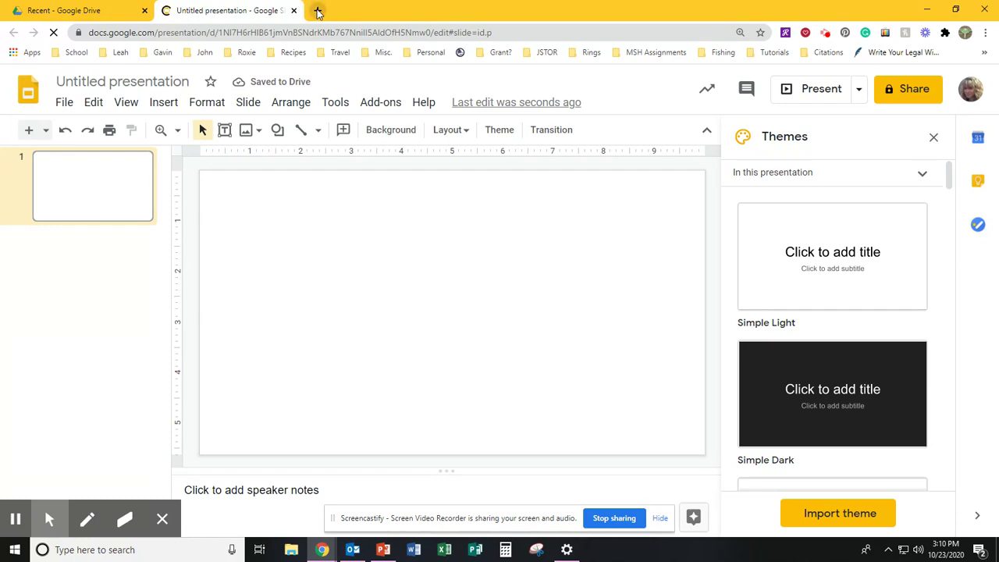
pyautogui.click(318, 11)
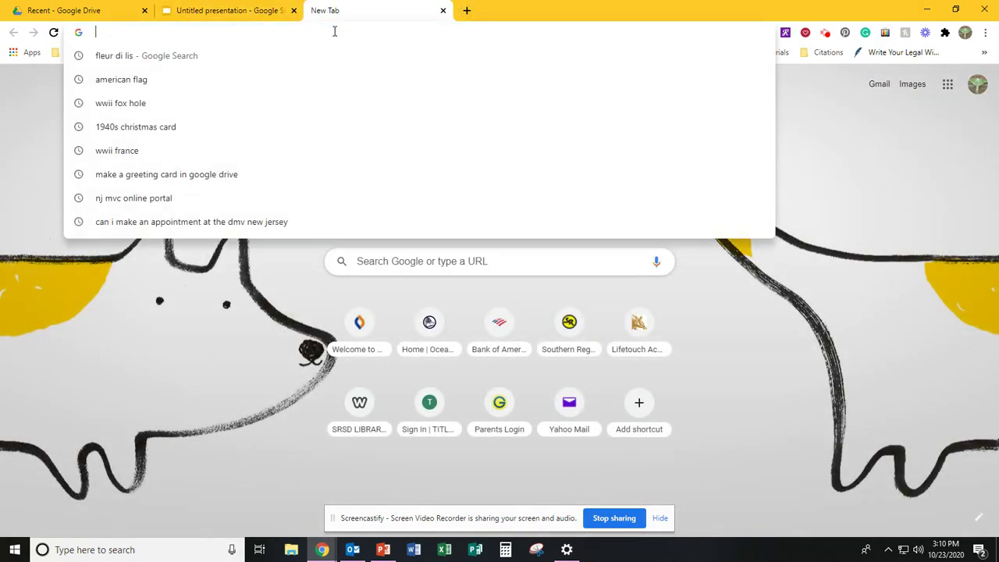
# - Search Google Images for '1940s christmas card' and copy the Scotty Dogs vintage card picture
pyautogui.write('194')
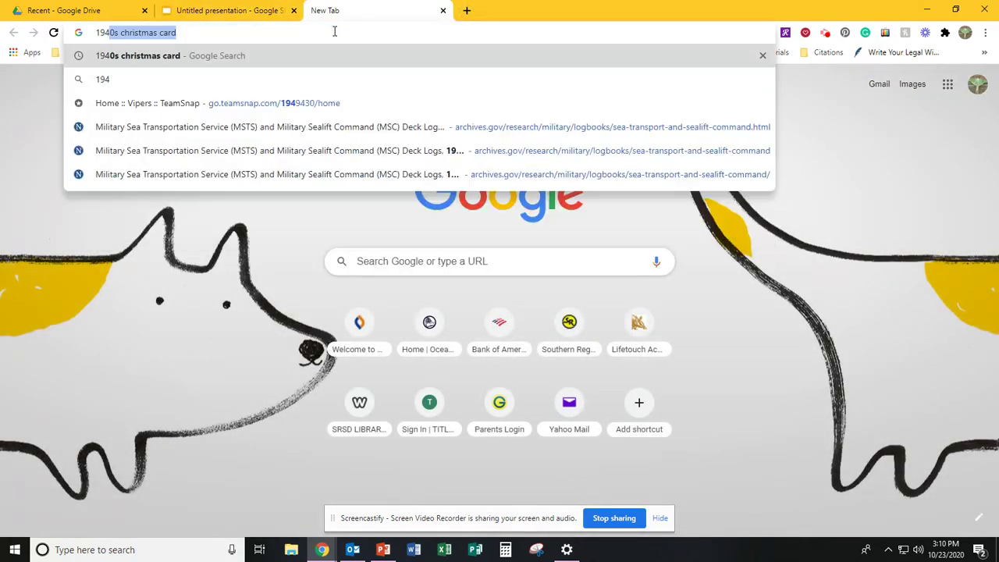
pyautogui.write('0s')
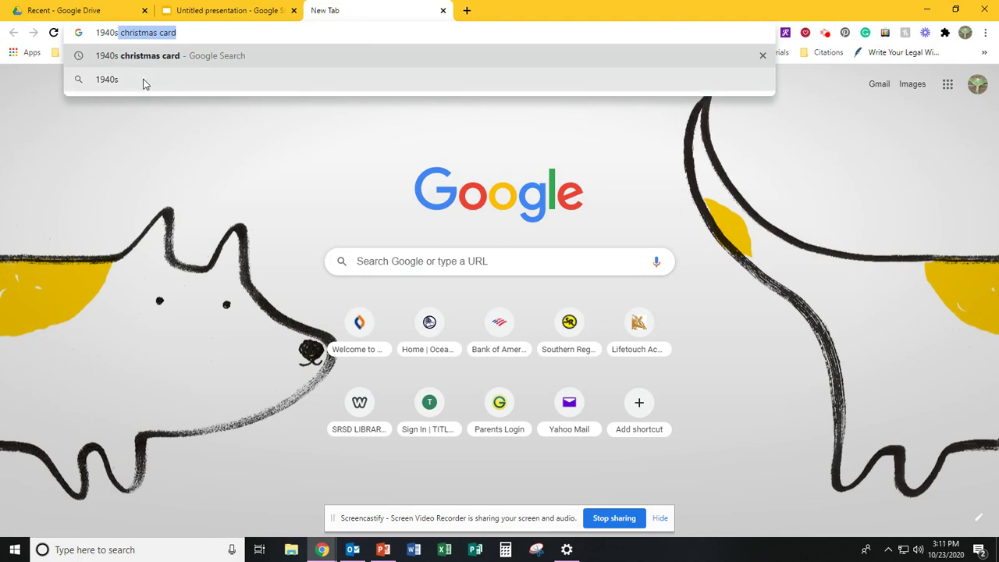
pyautogui.click(145, 61)
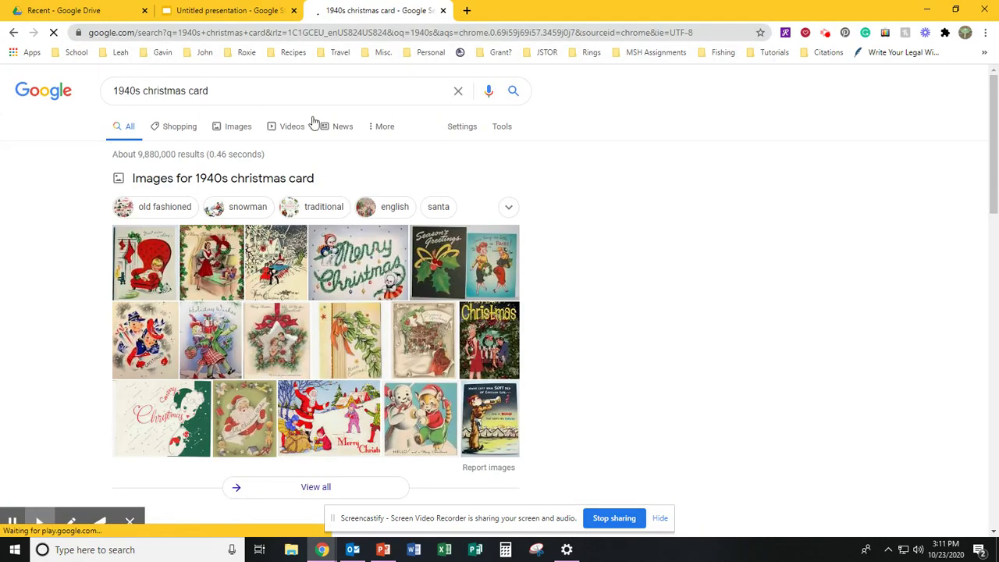
pyautogui.click(234, 131)
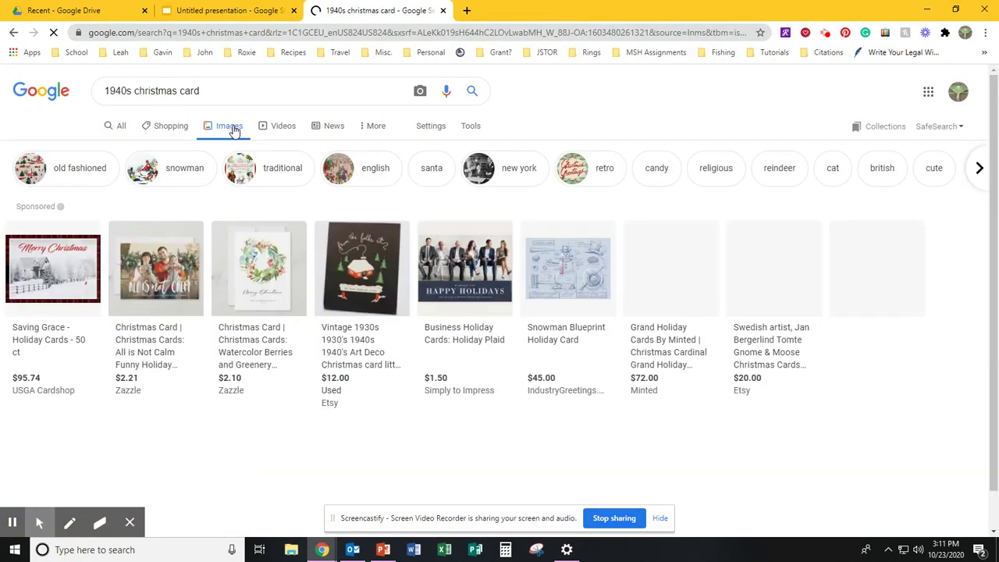
pyautogui.scroll(-2, 684, 253)
pyautogui.scroll(-4, 683, 253)
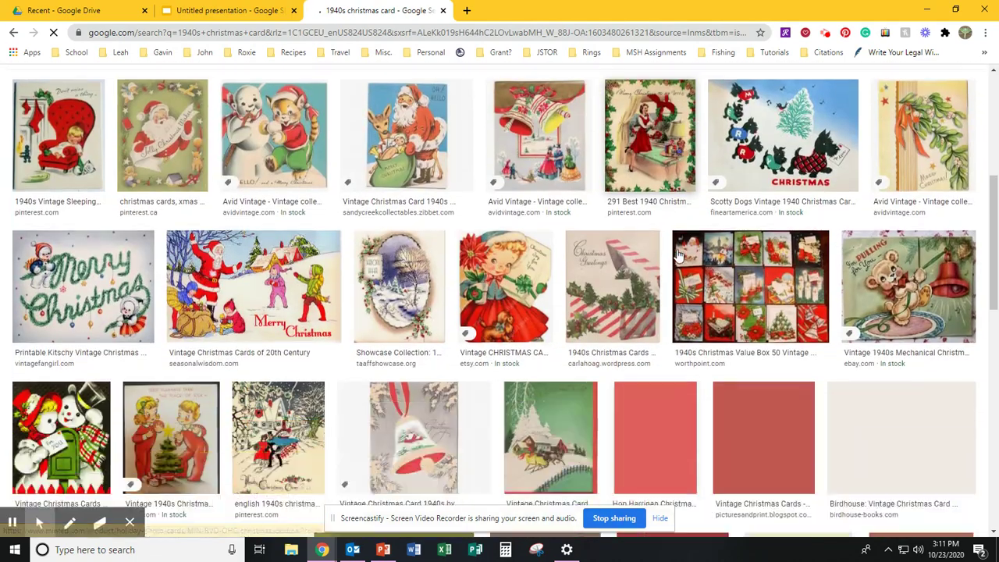
pyautogui.scroll(2, 865, 263)
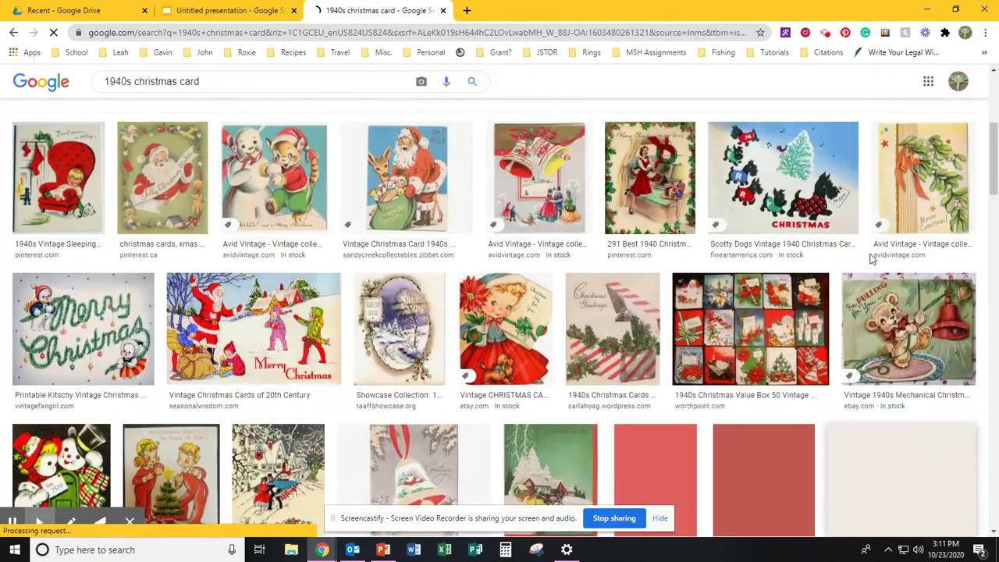
pyautogui.click(820, 174)
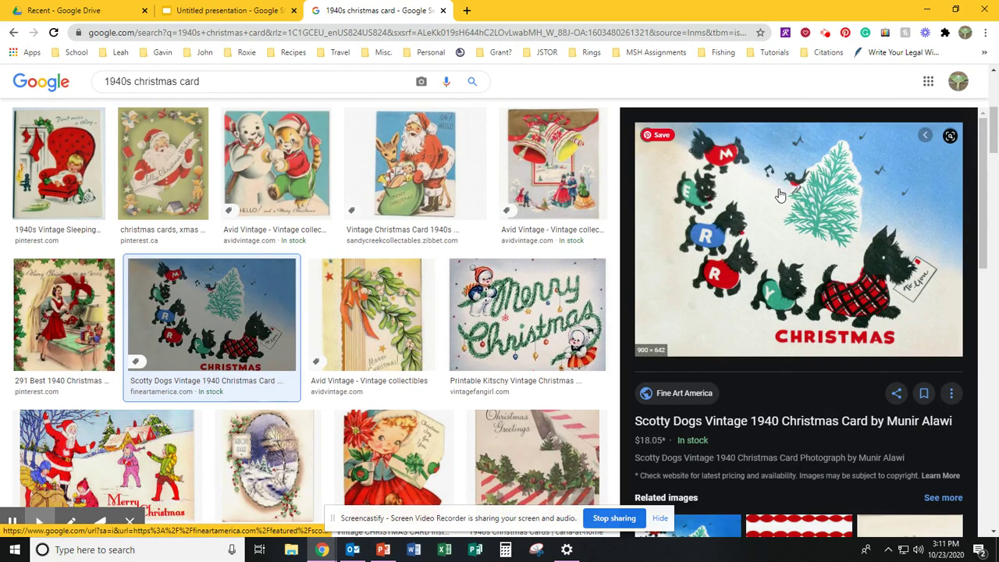
pyautogui.rightClick(779, 194)
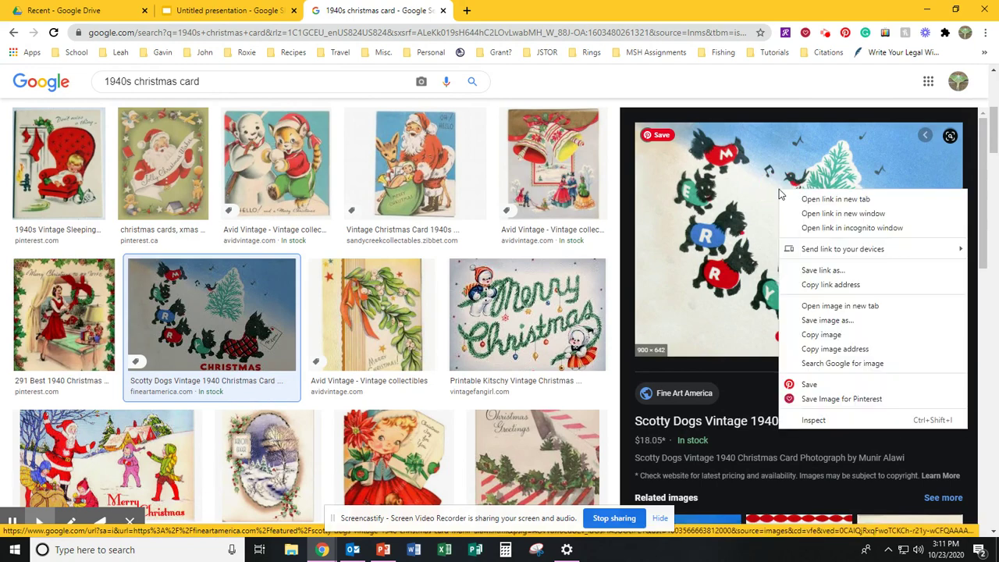
pyautogui.click(814, 335)
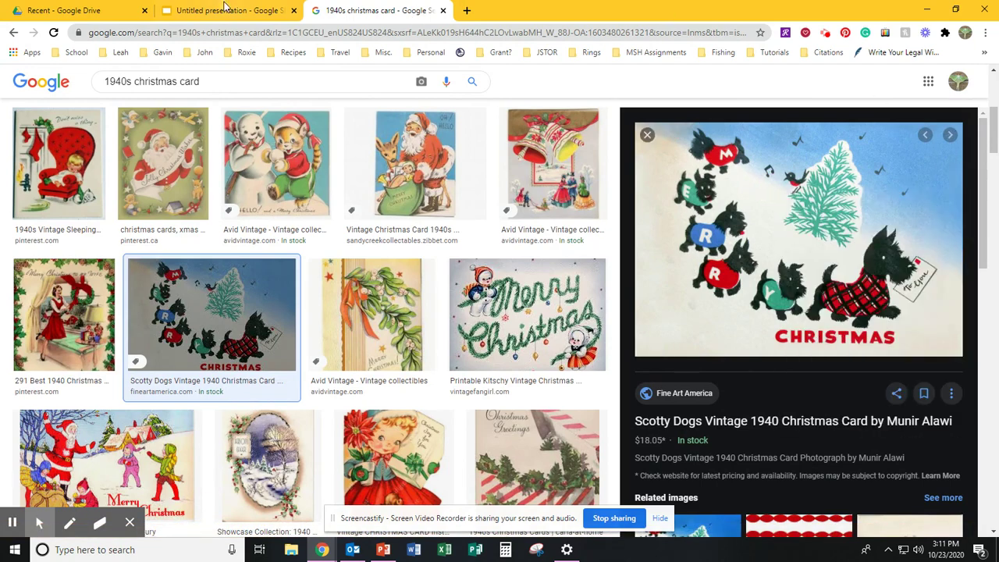
# - Paste the Scotty Dogs card picture onto slide 1 and center it
pyautogui.click(225, 10)
pyautogui.rightClick(302, 201)
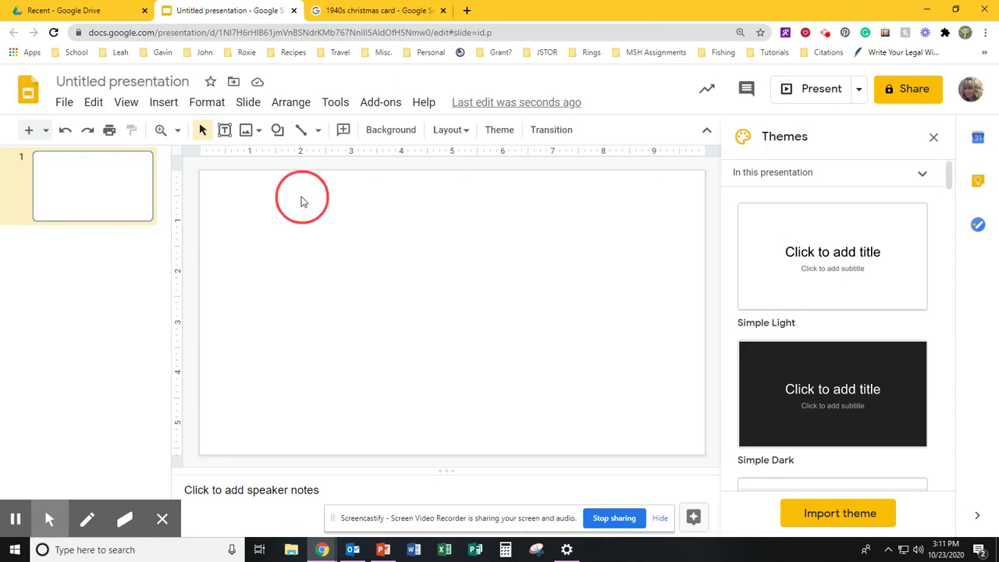
pyautogui.click(324, 263)
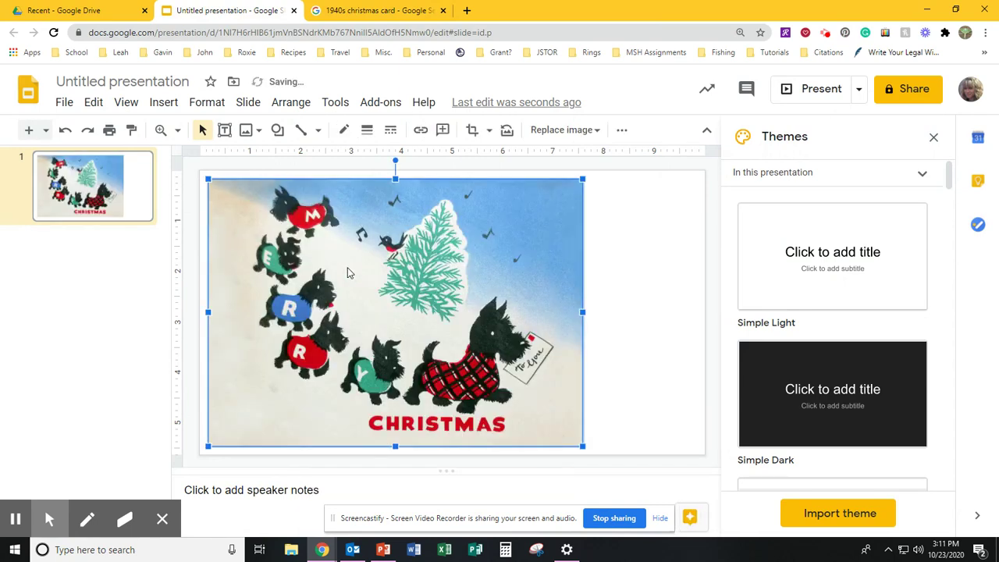
pyautogui.moveTo(349, 271); pyautogui.dragTo(407, 272)
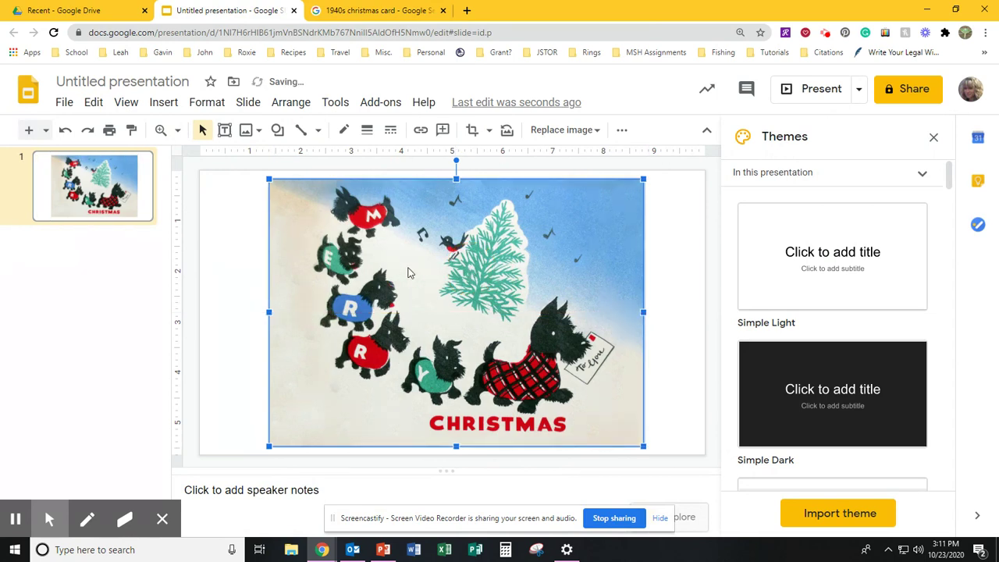
# - Give the card picture a red 8px border
pyautogui.click(345, 131)
pyautogui.click(368, 202)
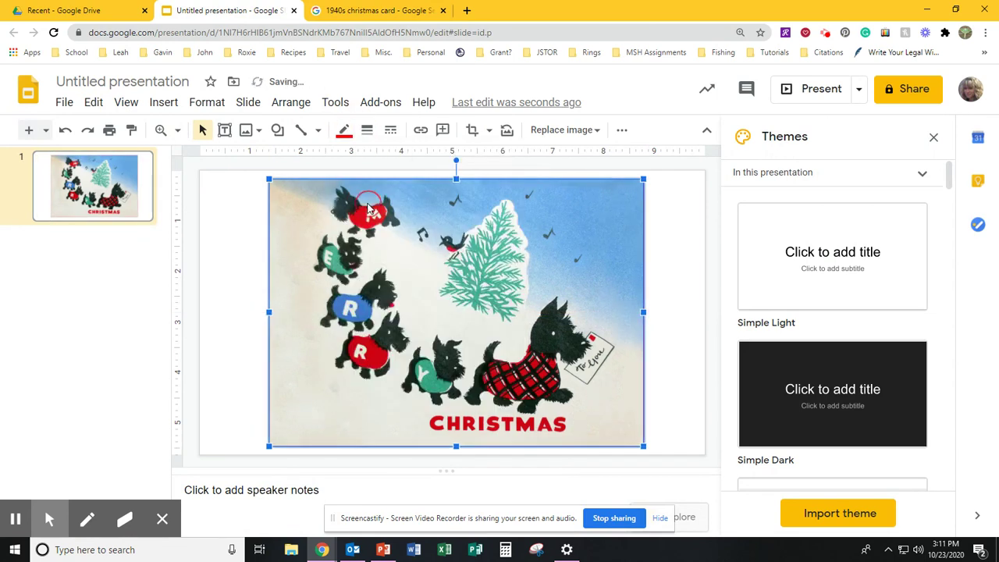
pyautogui.click(367, 132)
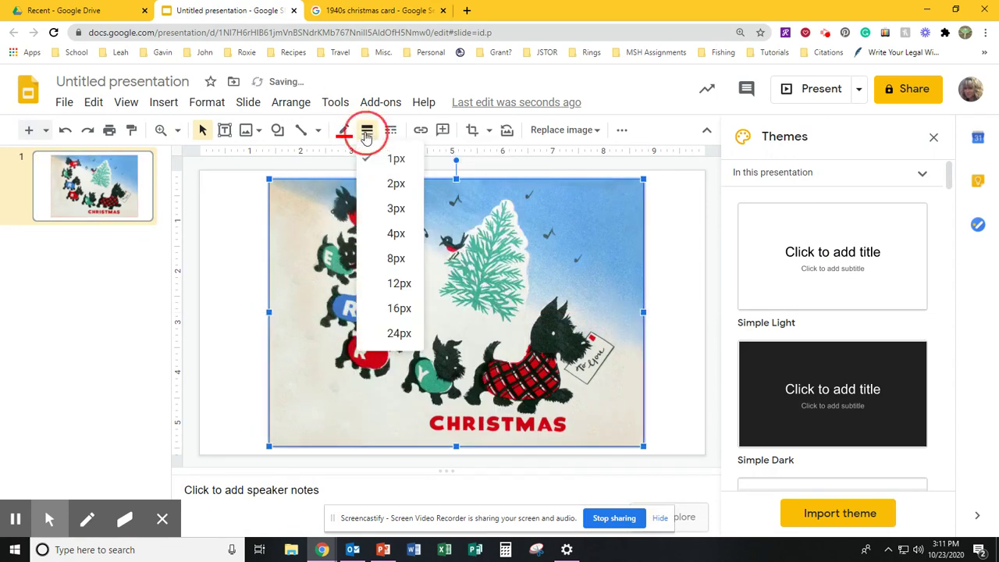
pyautogui.click(394, 258)
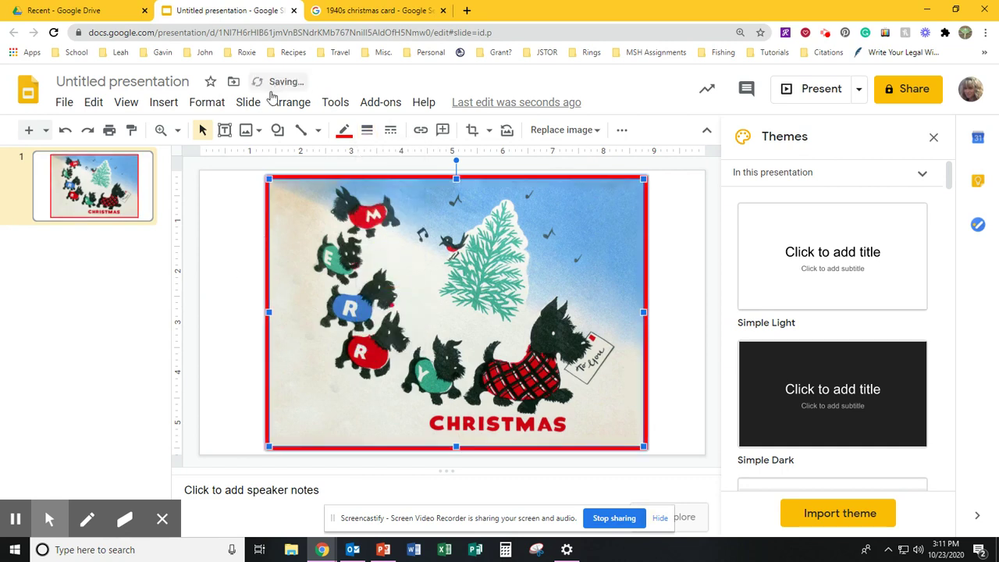
pyautogui.click(250, 103)
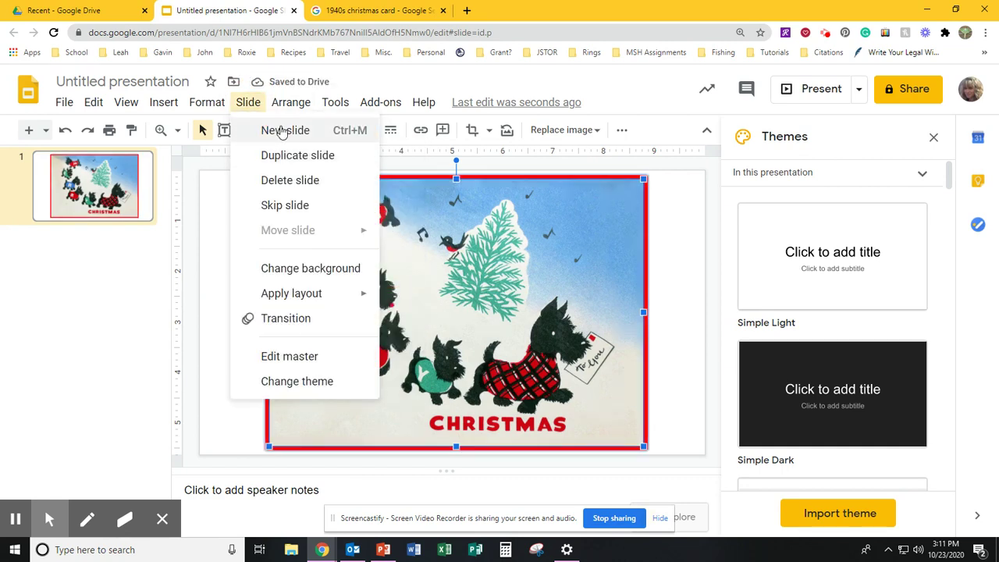
# - Add a second slide and delete its title and body placeholders
pyautogui.click(282, 130)
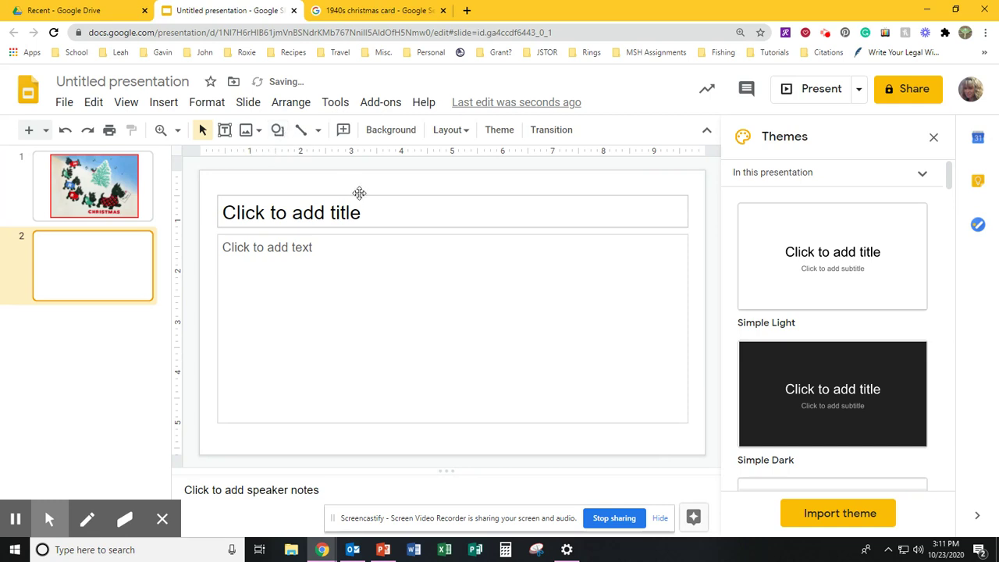
pyautogui.click(359, 193)
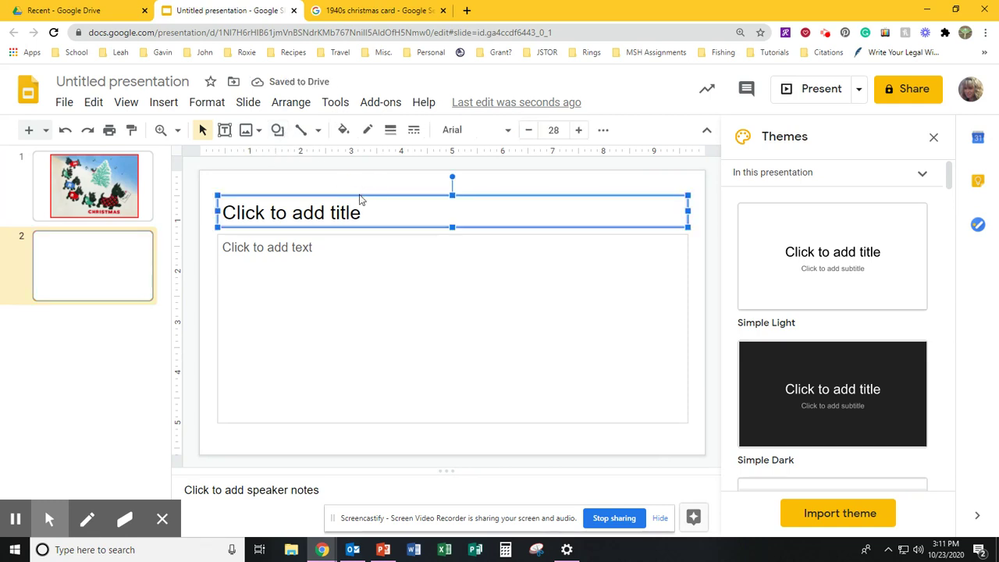
pyautogui.press('Delete')
pyautogui.click(420, 236)
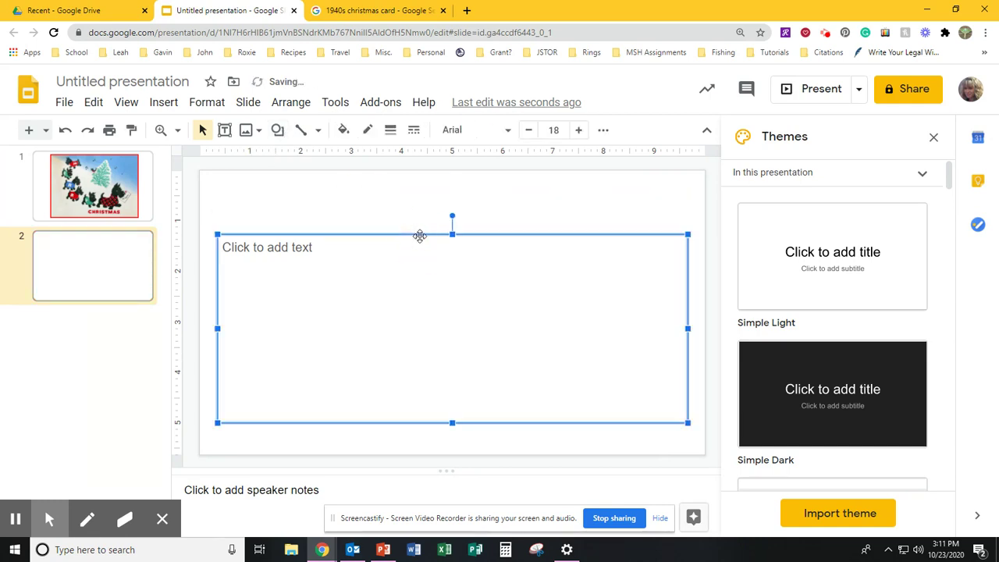
pyautogui.press('Delete')
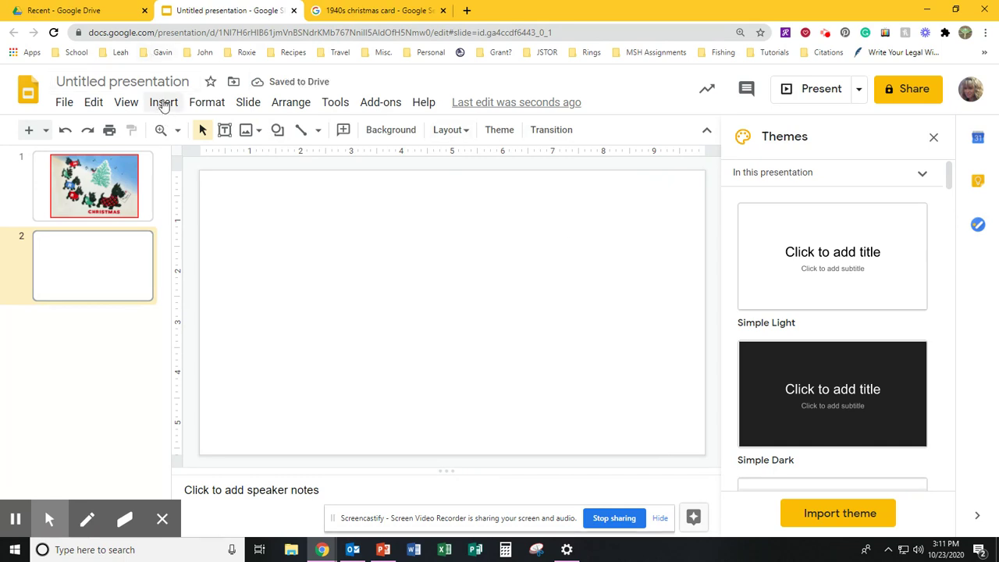
# - Draw a tall text box on slide 2's left half with a red 8px border
pyautogui.click(163, 105)
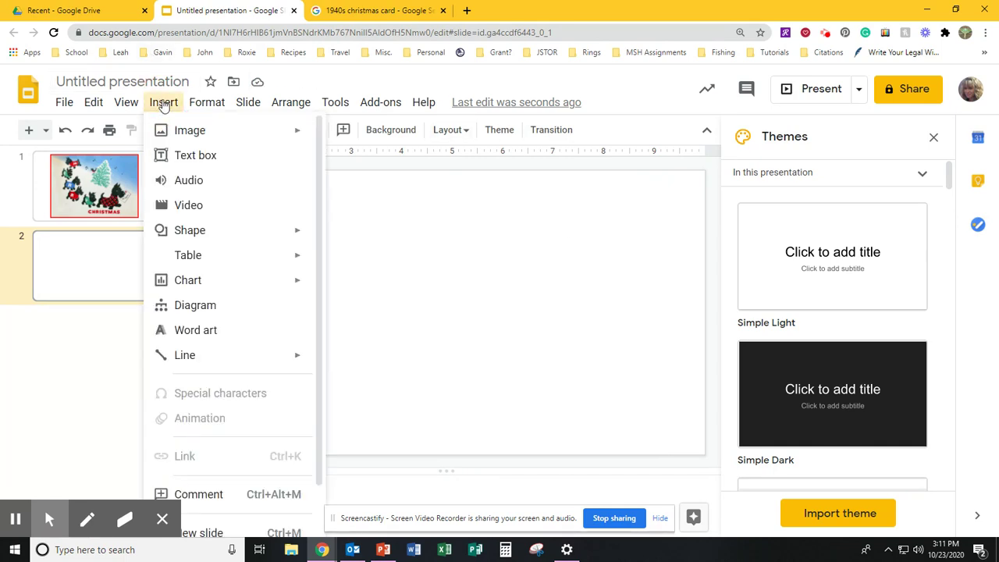
pyautogui.click(194, 157)
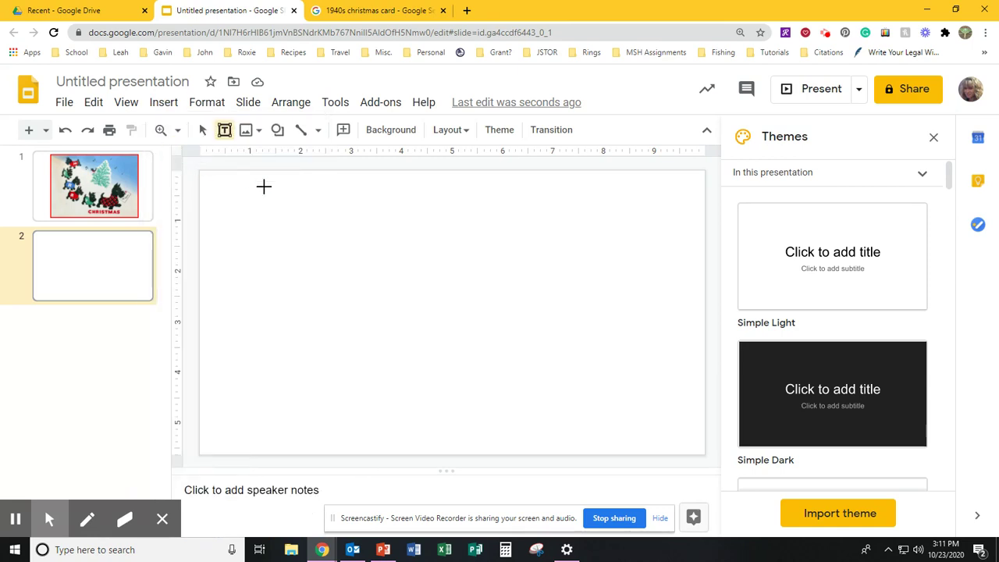
pyautogui.moveTo(234, 192); pyautogui.dragTo(452, 426)
pyautogui.click(367, 130)
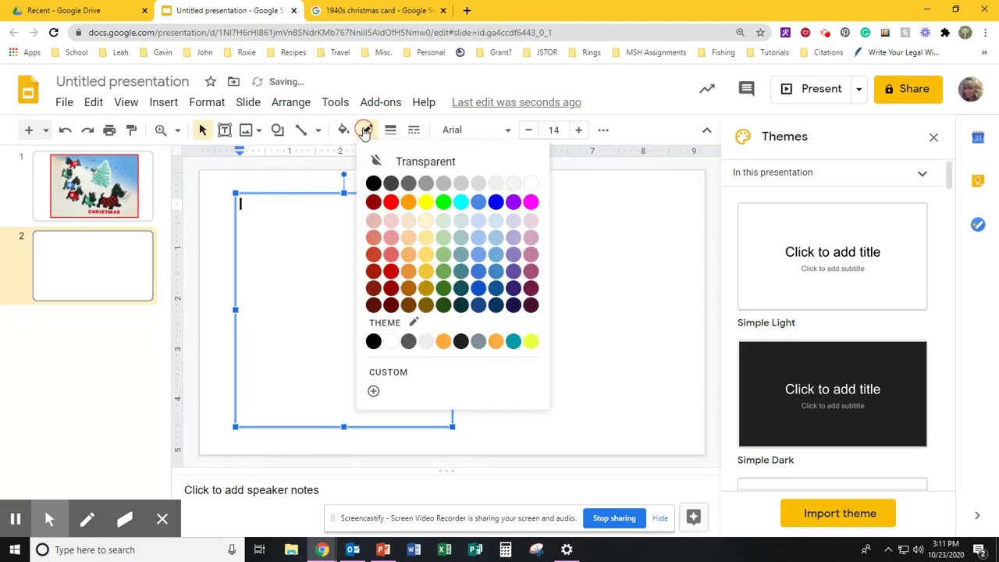
pyautogui.click(391, 204)
pyautogui.click(391, 129)
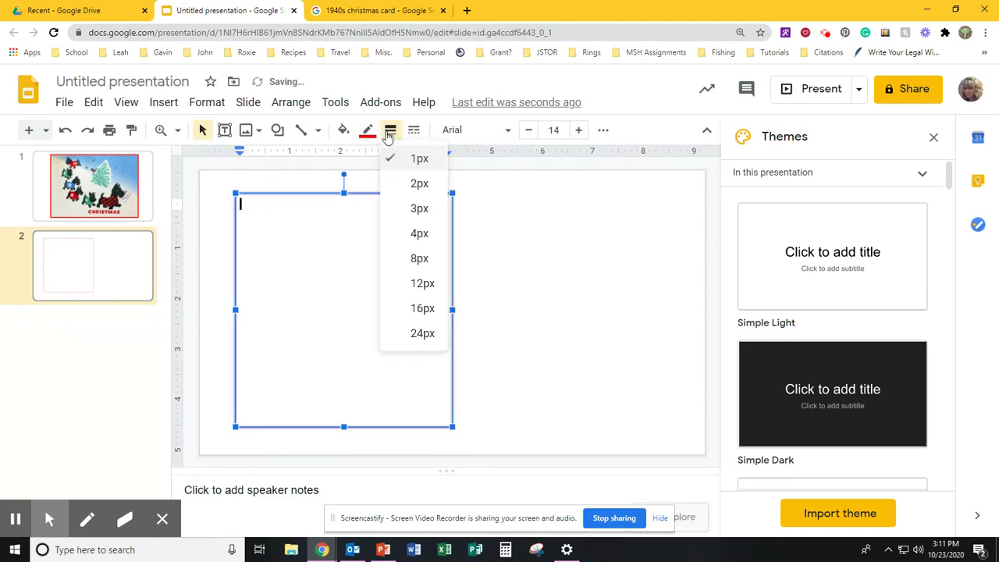
pyautogui.click(415, 257)
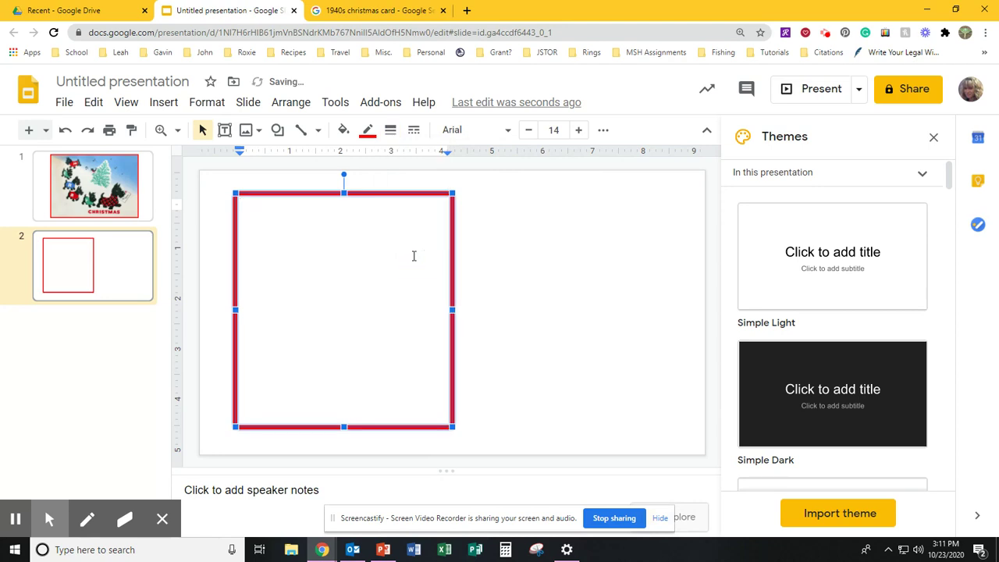
# - Copy the red-bordered box and place the pasted duplicate on the slide's right half
pyautogui.rightClick(392, 195)
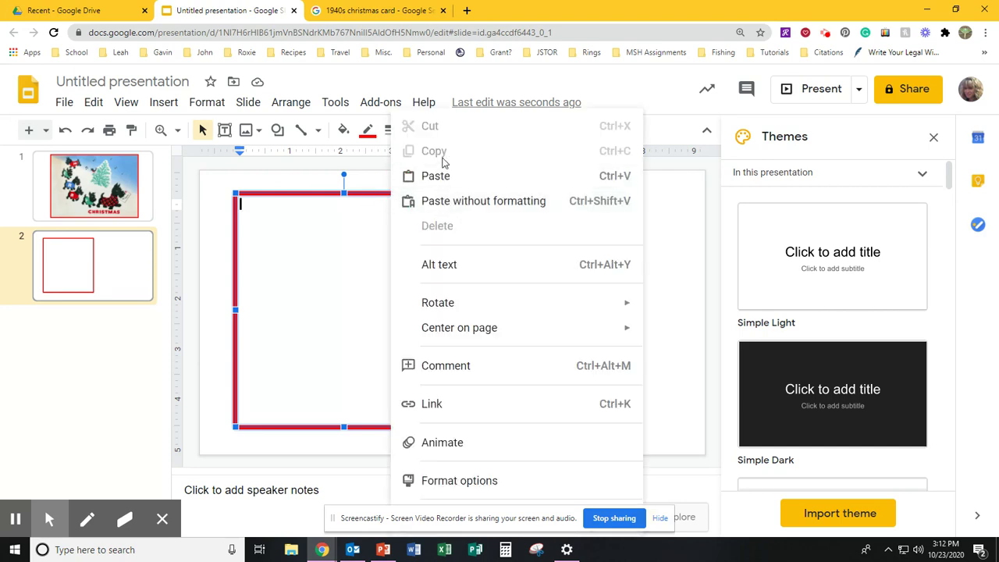
pyautogui.click(380, 195)
pyautogui.rightClick(382, 199)
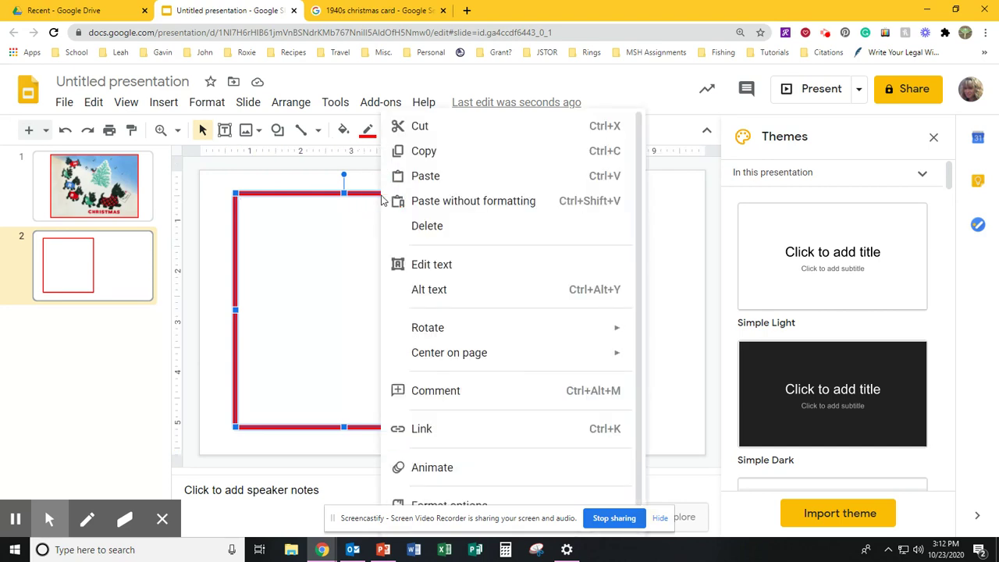
pyautogui.click(428, 152)
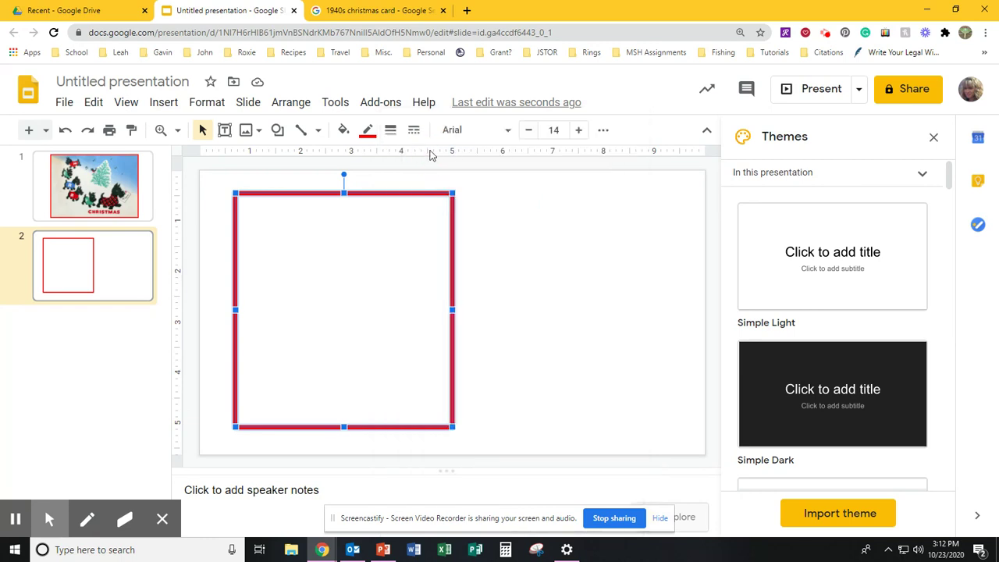
pyautogui.click(487, 220)
pyautogui.rightClick(487, 219)
pyautogui.click(554, 274)
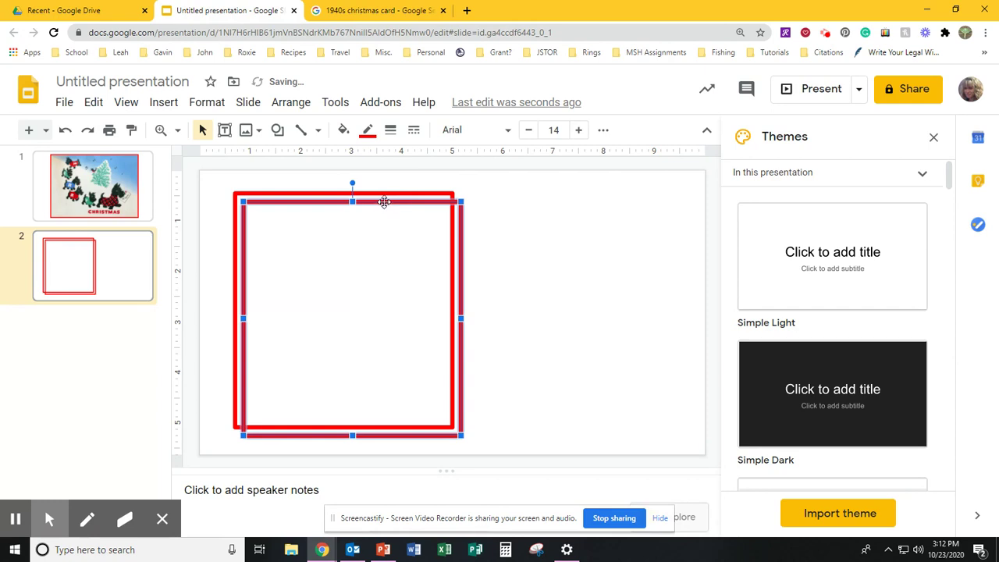
pyautogui.moveTo(384, 202); pyautogui.dragTo(591, 194)
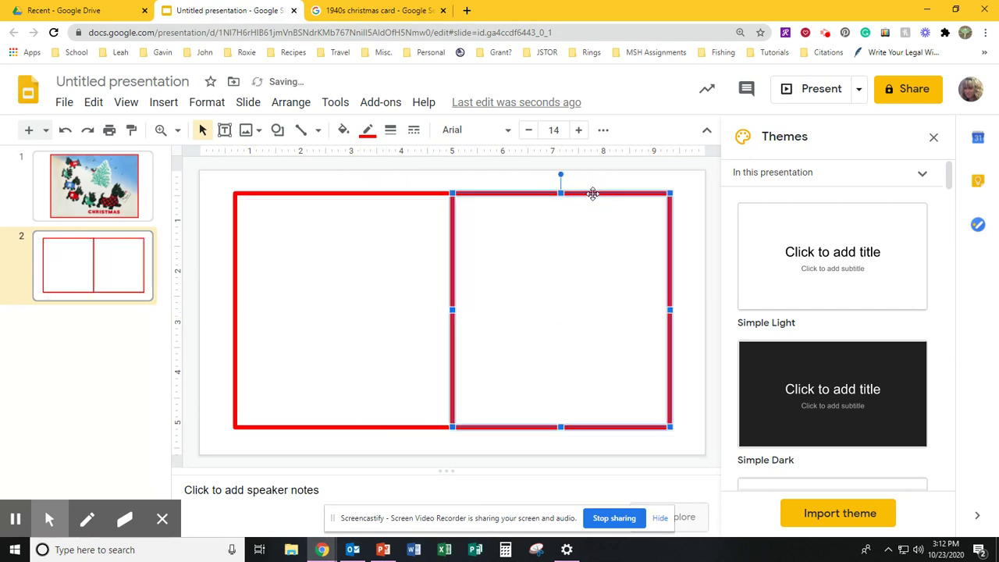
pyautogui.click(324, 224)
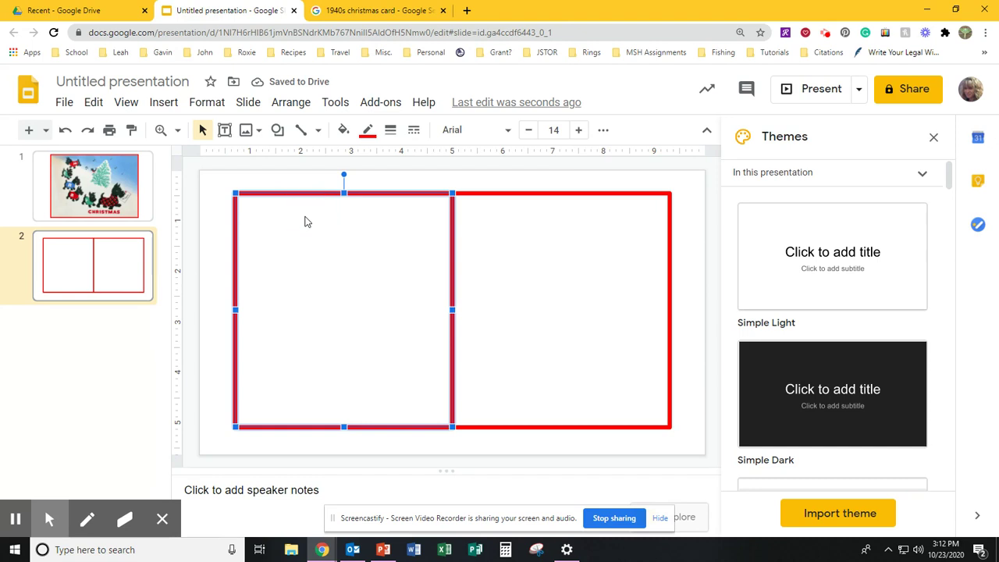
# - Type 'Dear Mom & Dad,' in the left panel and format it in Pacifico, size 15
pyautogui.write('Dear Mom')
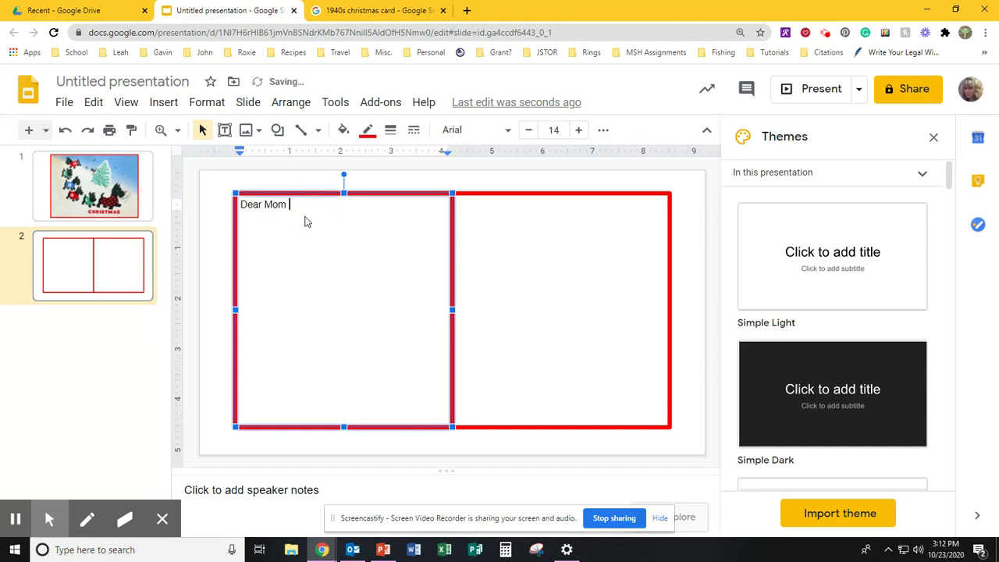
pyautogui.write(' & Dad,')
pyautogui.click(321, 207)
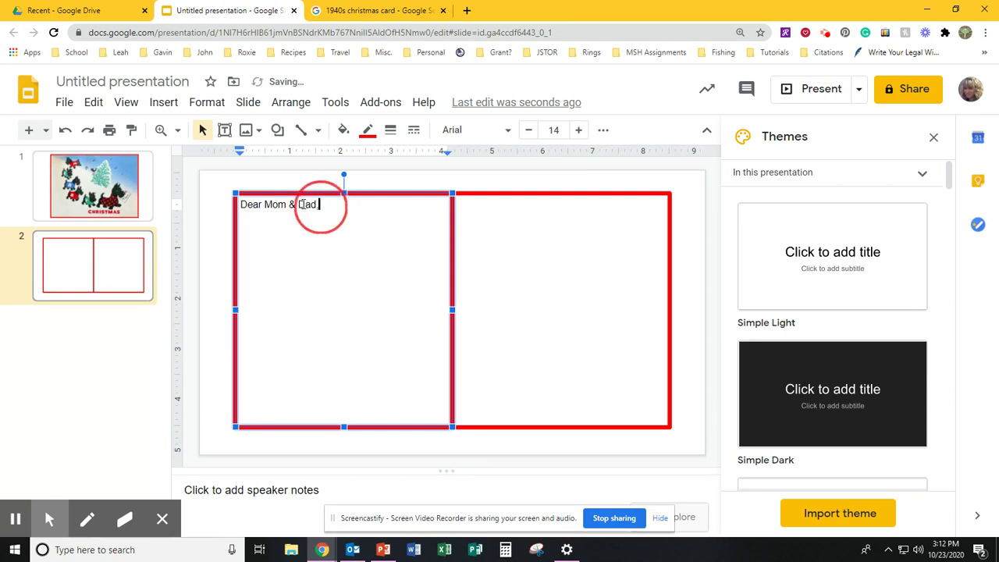
pyautogui.moveTo(301, 204); pyautogui.dragTo(243, 212)
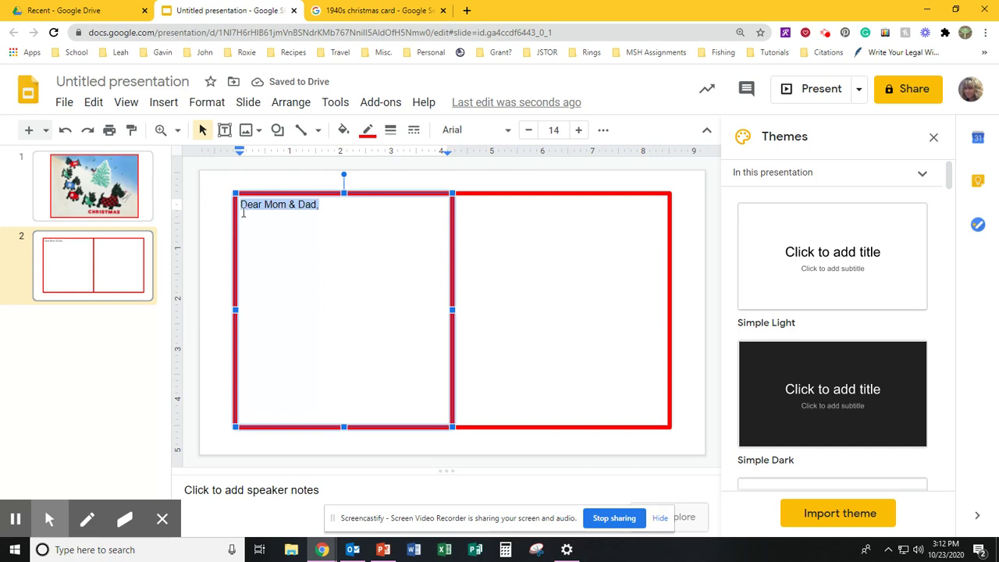
pyautogui.click(509, 133)
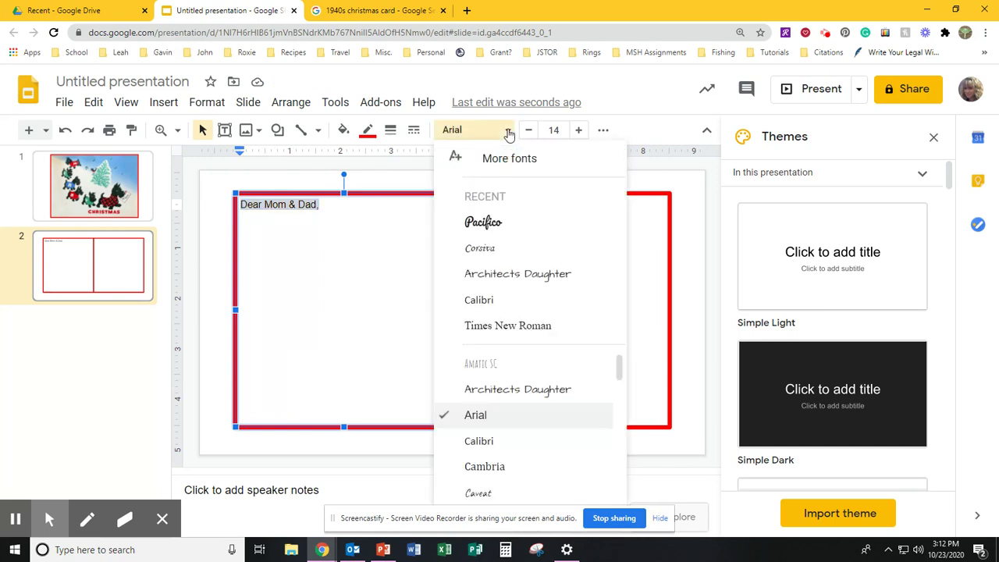
pyautogui.click(492, 223)
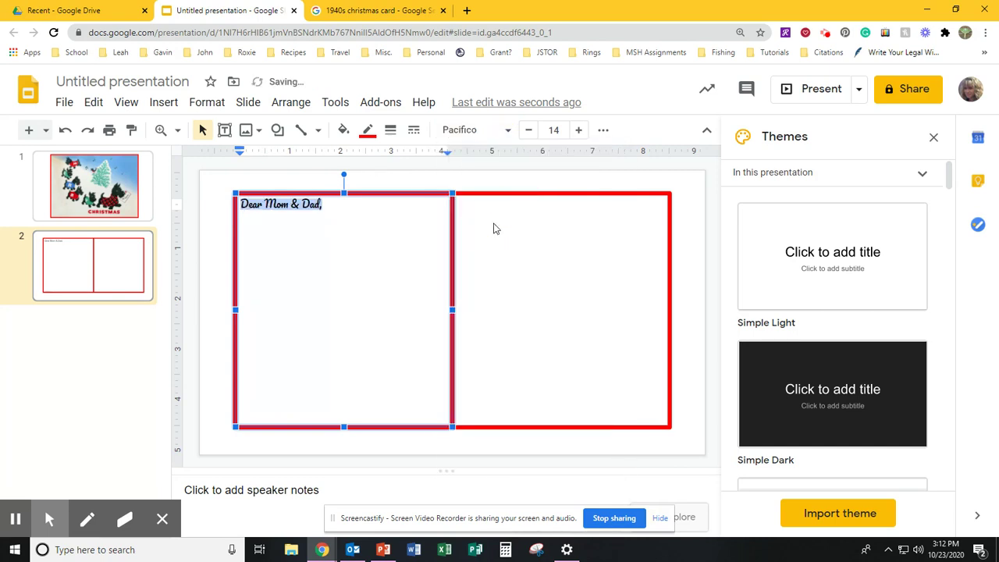
pyautogui.click(578, 131)
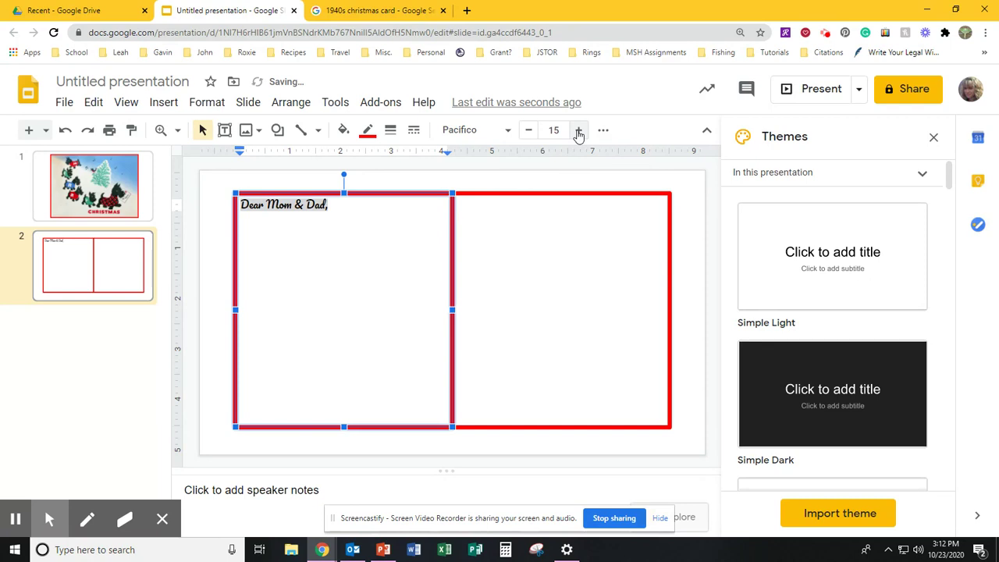
pyautogui.click(371, 224)
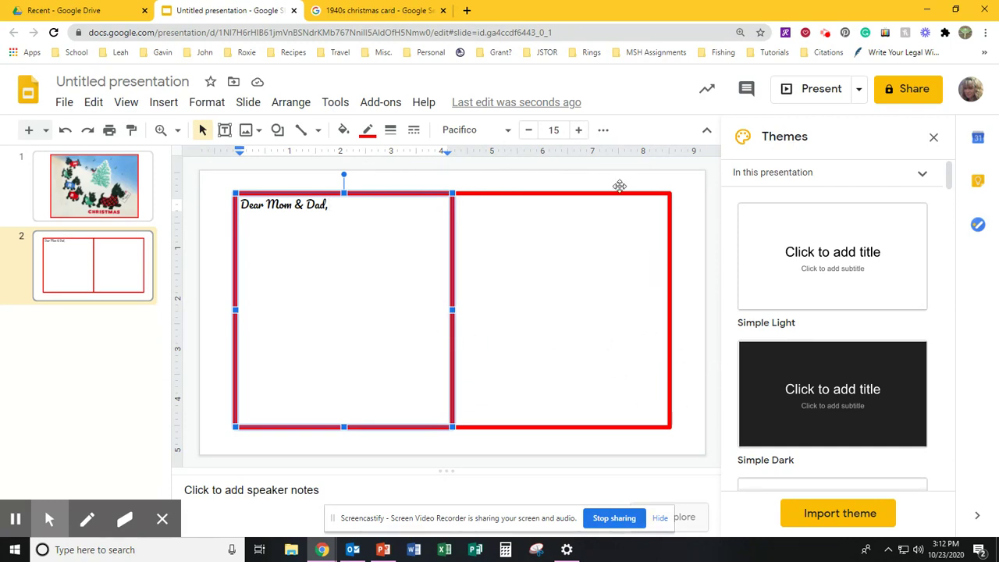
pyautogui.click(249, 102)
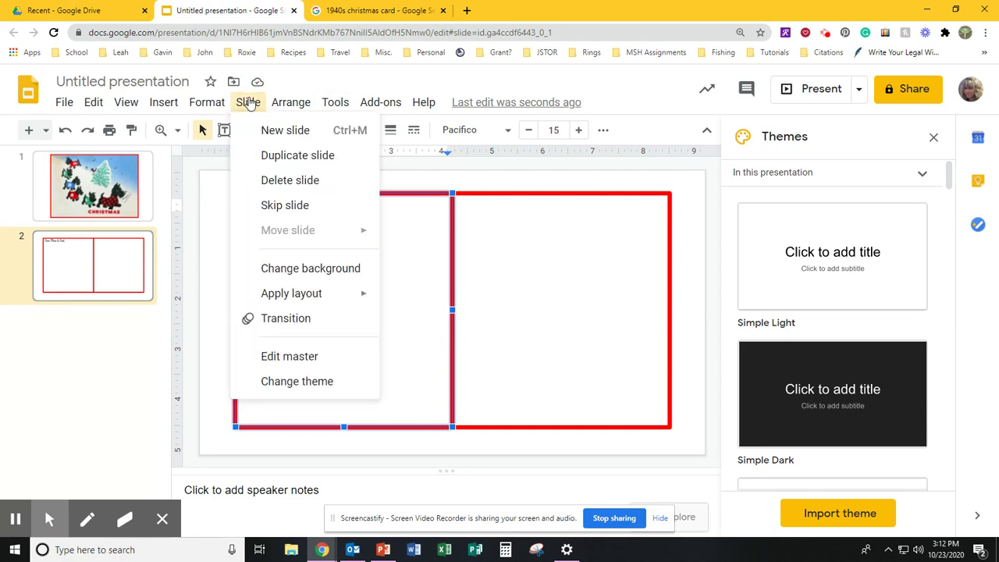
# - Add a third slide and delete its title placeholder
pyautogui.click(274, 134)
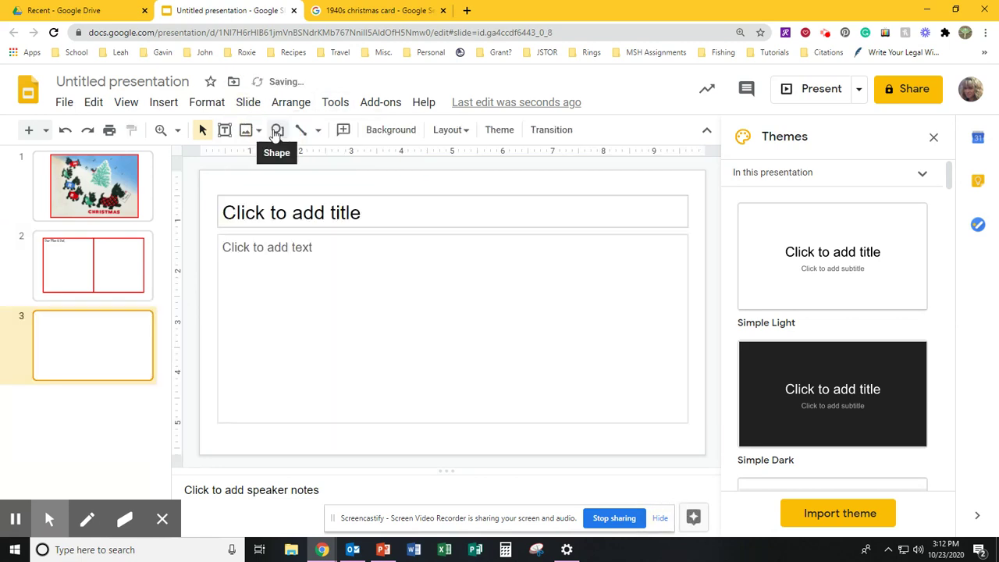
pyautogui.click(459, 197)
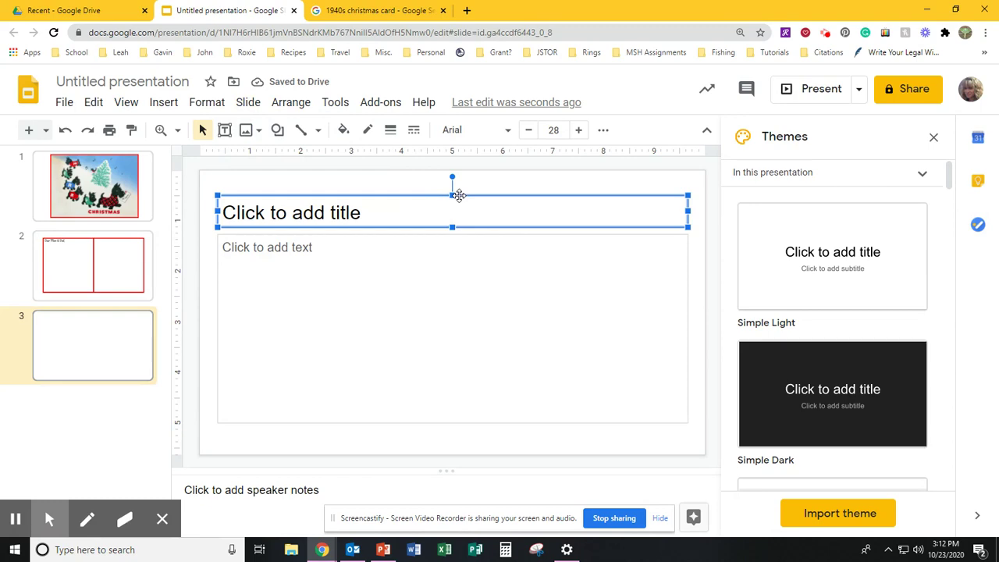
pyautogui.press('Delete')
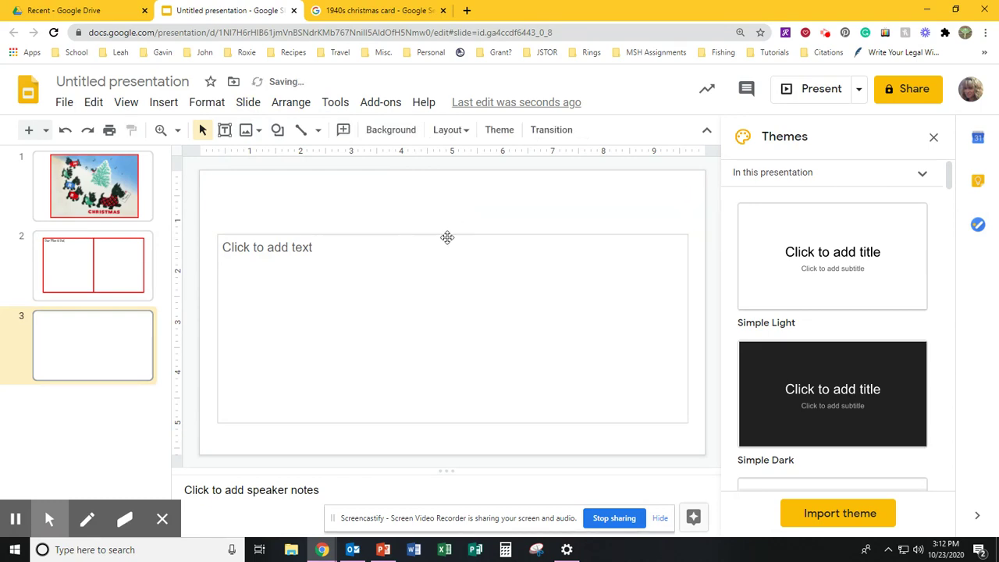
pyautogui.click(448, 238)
# - Delete slide 3's body placeholder, then search Google Images for 'fox hole wwii'
pyautogui.press('Delete')
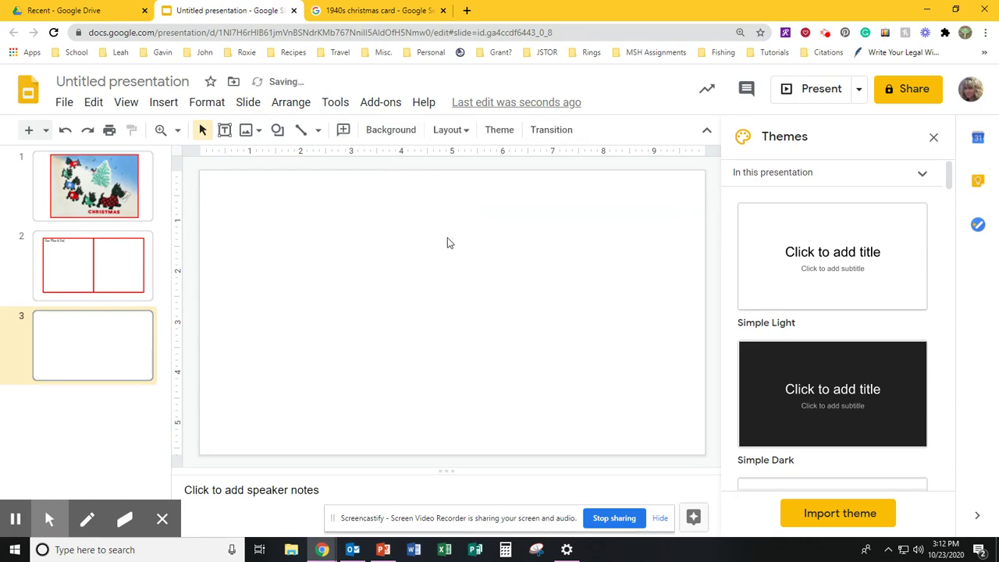
pyautogui.click(372, 14)
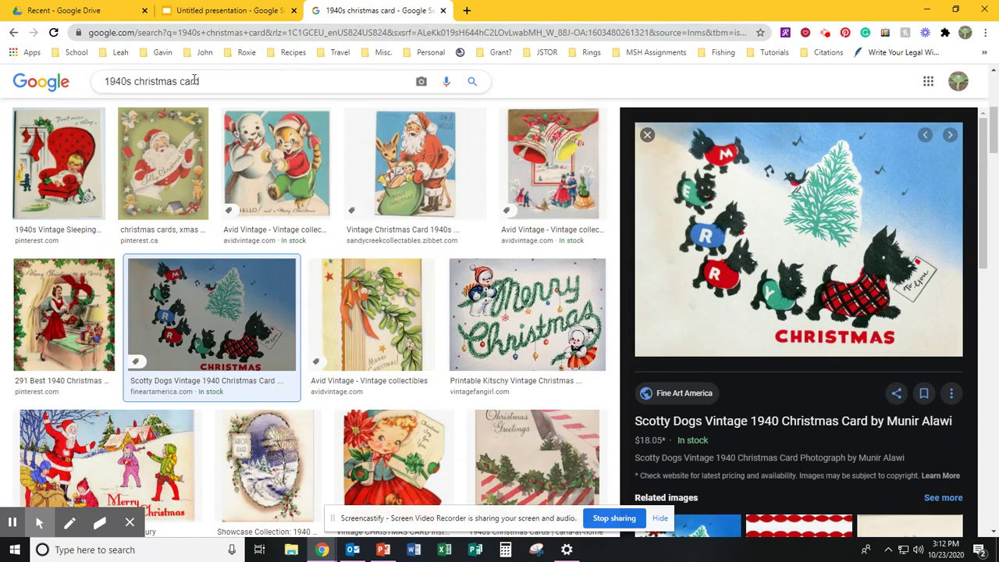
pyautogui.moveTo(200, 82); pyautogui.dragTo(86, 81)
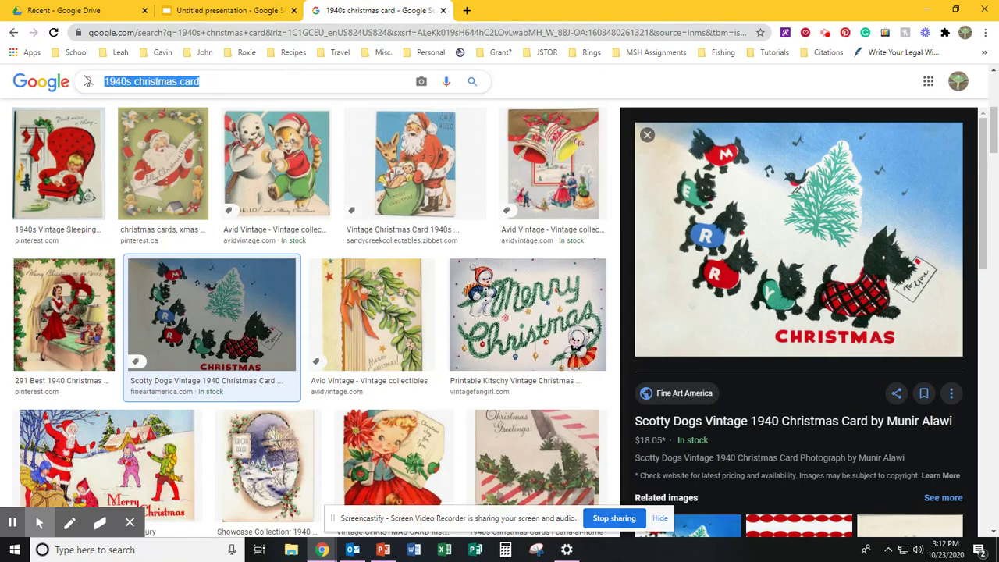
pyautogui.write('fox ')
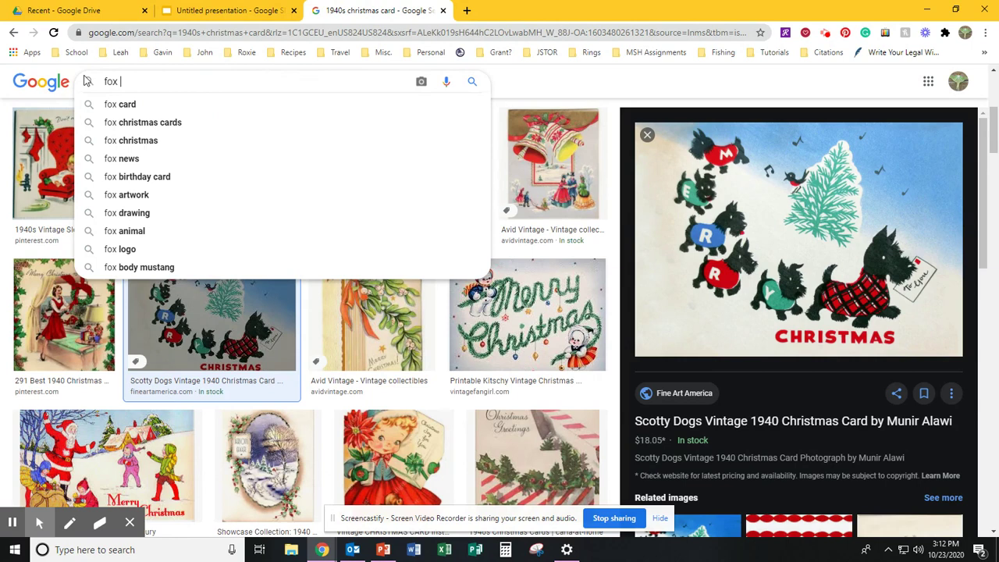
pyautogui.write('hole ')
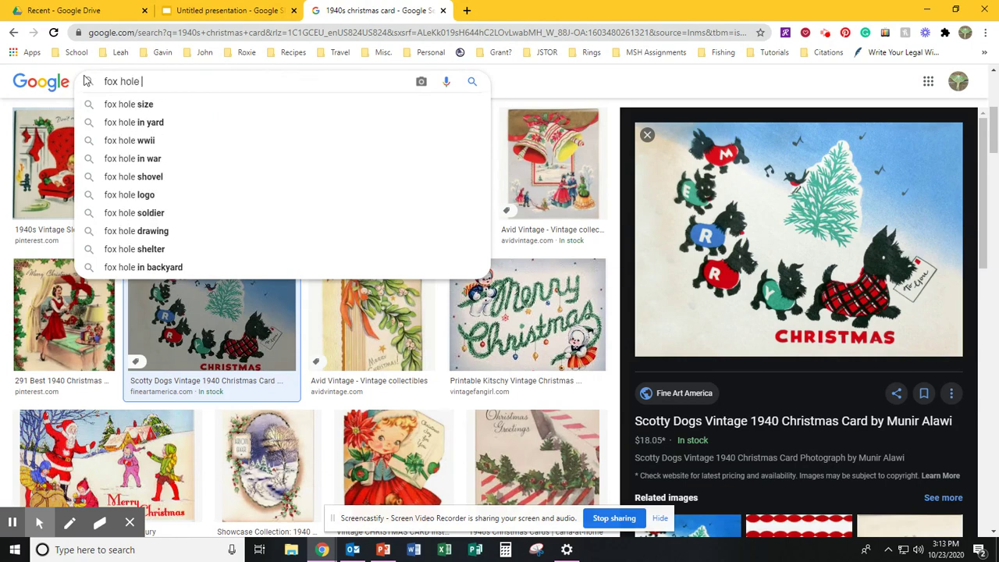
pyautogui.write('wi')
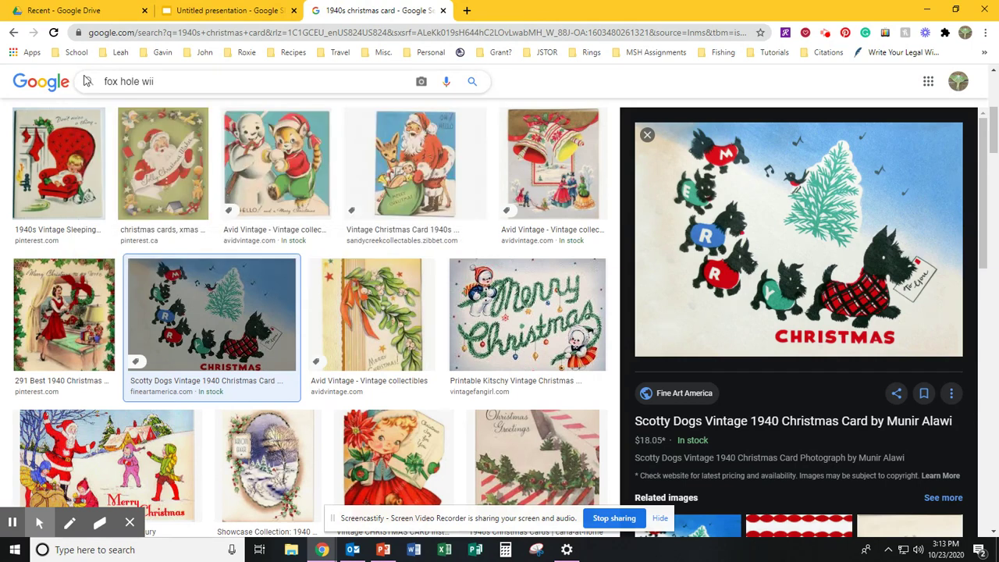
pyautogui.write('i')
pyautogui.press('Return')
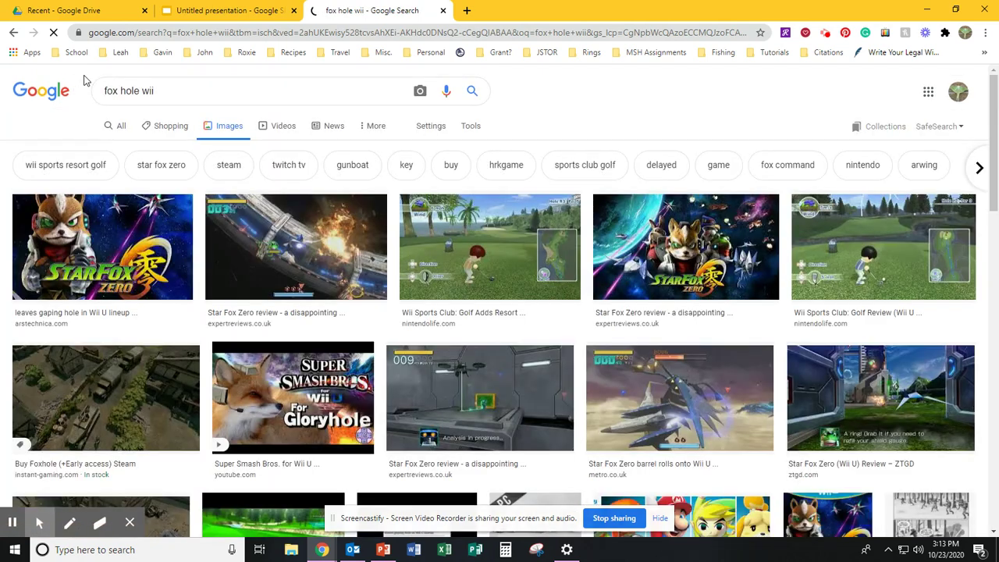
pyautogui.click(146, 93)
pyautogui.write('w')
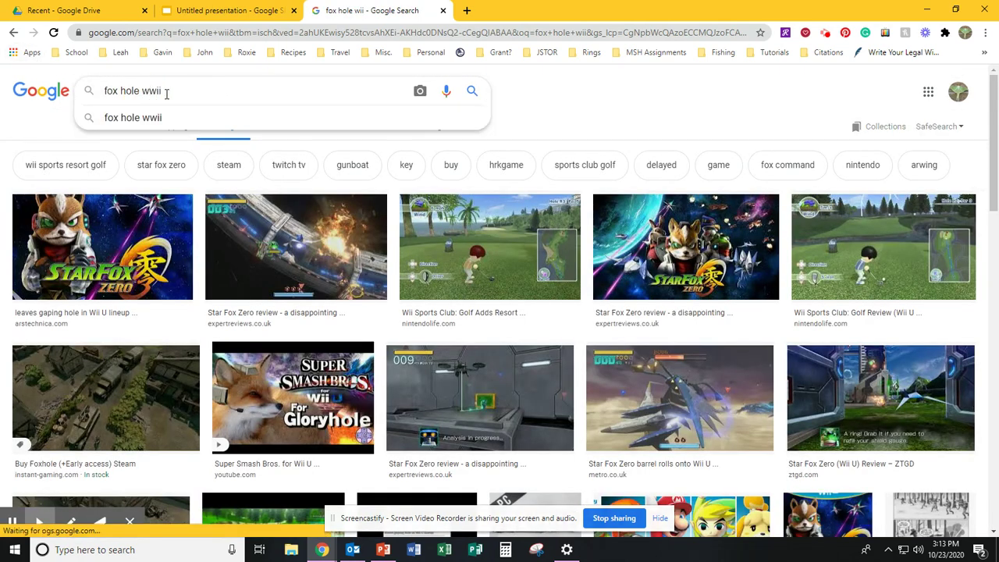
pyautogui.press('Return')
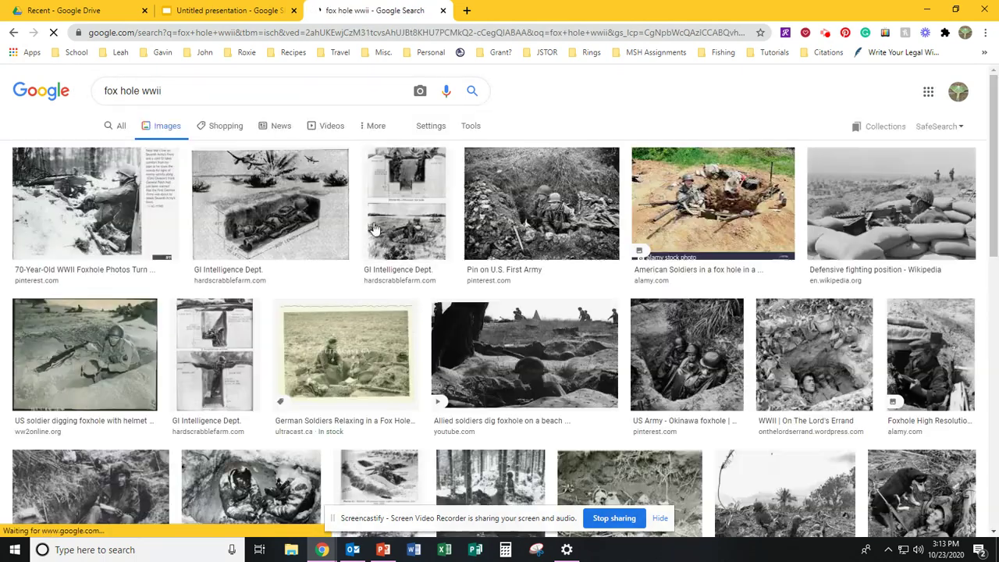
# - Copy the US Army Okinawa foxhole photo and return to the presentation
pyautogui.click(707, 373)
pyautogui.rightClick(785, 288)
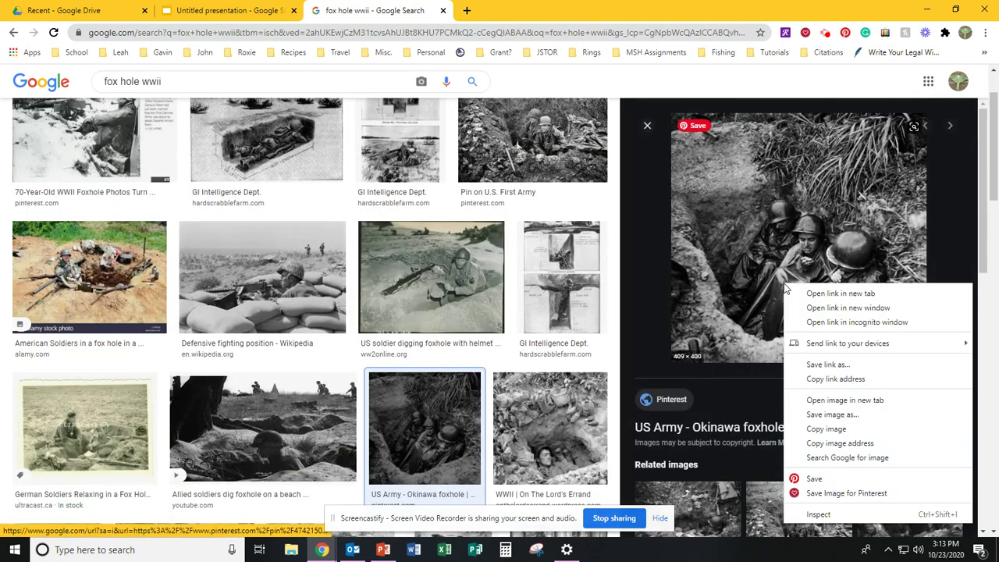
pyautogui.click(826, 428)
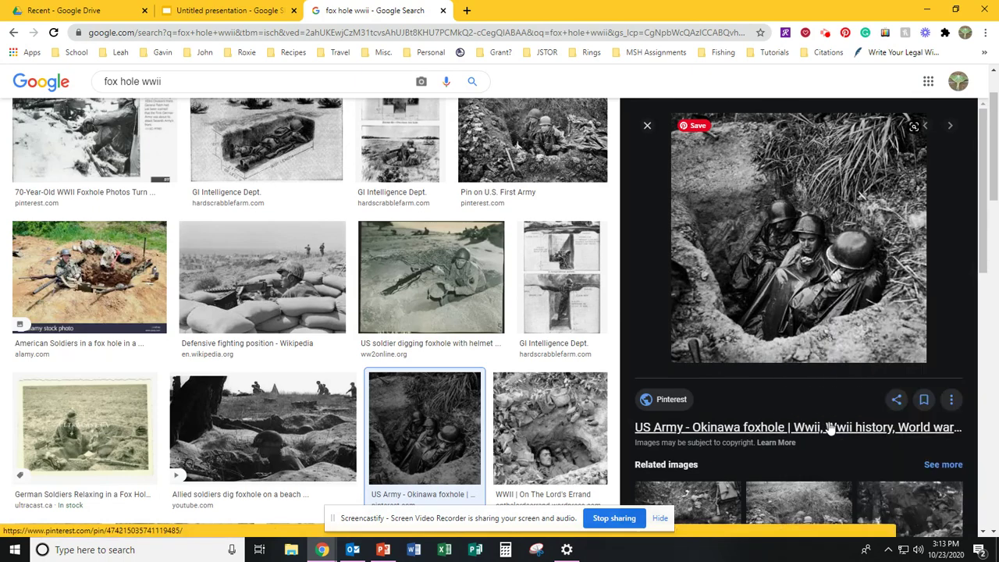
pyautogui.click(228, 11)
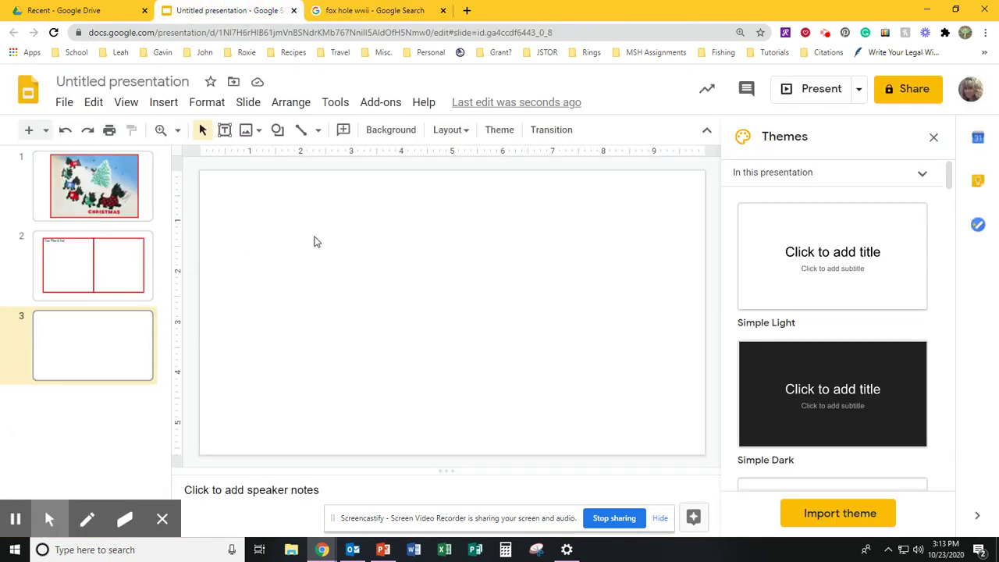
# - Draw a large text box across slide 3 and paste the foxhole photo
pyautogui.click(317, 239)
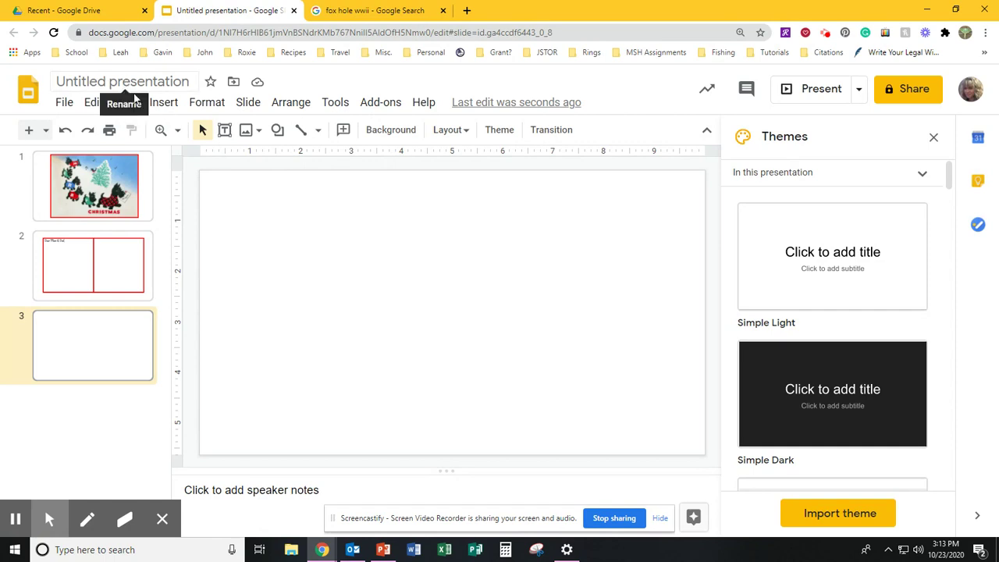
pyautogui.click(162, 102)
pyautogui.click(188, 156)
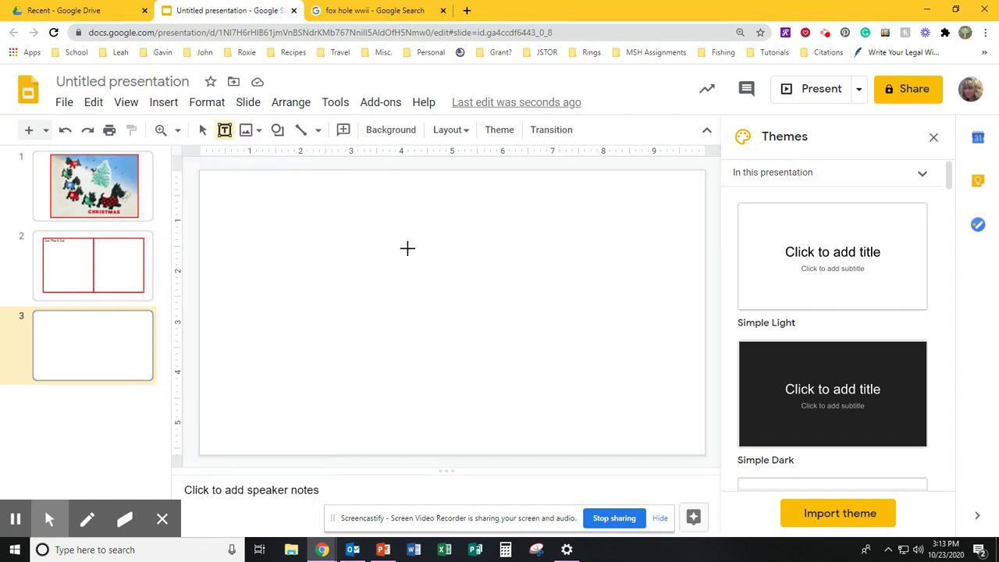
pyautogui.moveTo(308, 191); pyautogui.dragTo(593, 428)
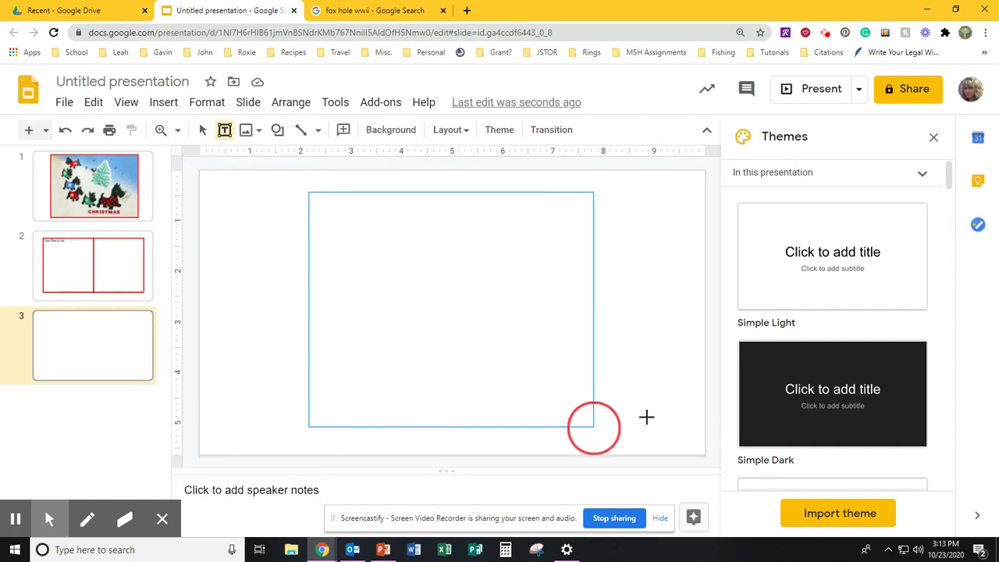
pyautogui.rightClick(617, 273)
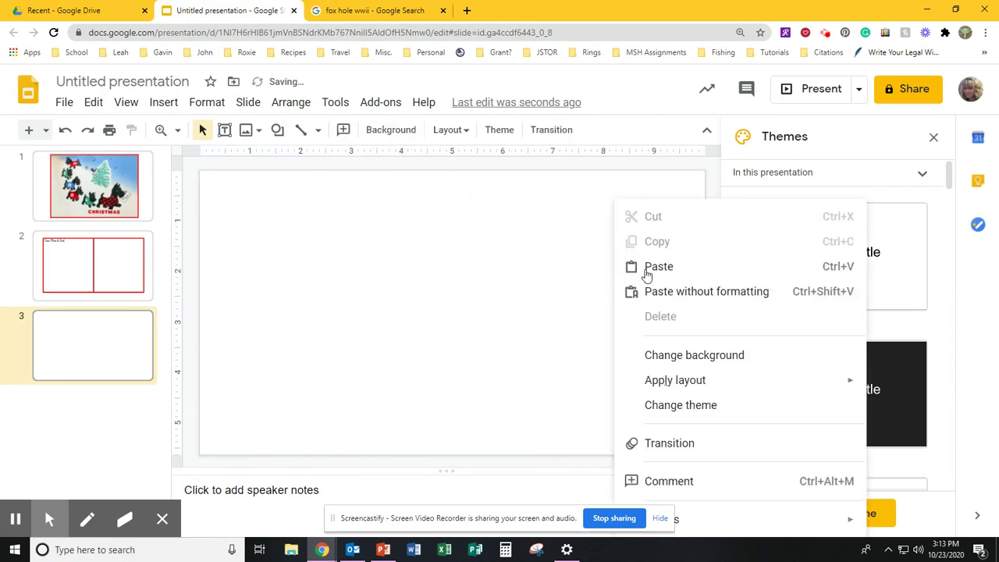
pyautogui.click(654, 272)
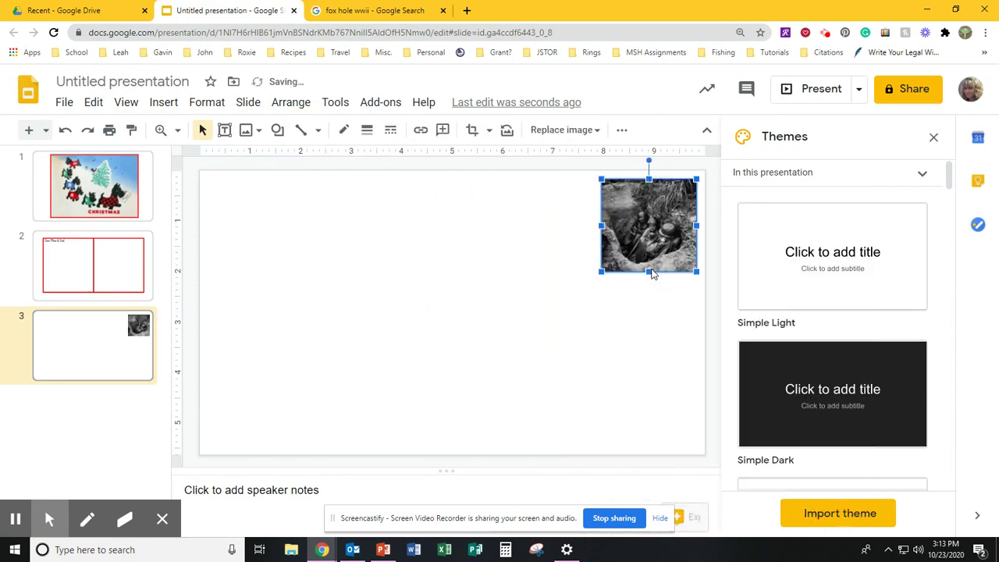
# - Give the box a red 8px outline and move the foxhole photo into its upper left
pyautogui.click(399, 241)
pyautogui.click(569, 192)
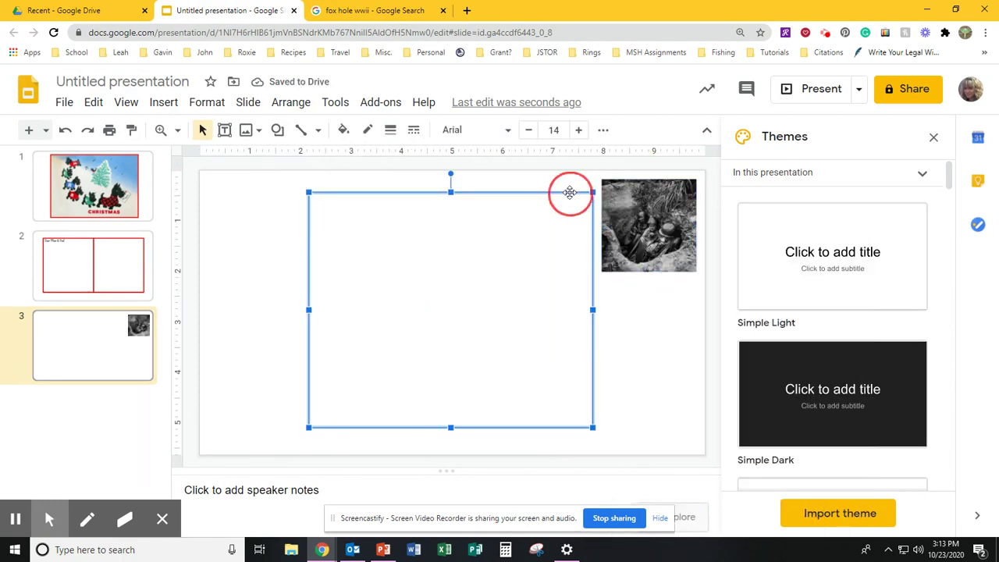
pyautogui.click(367, 130)
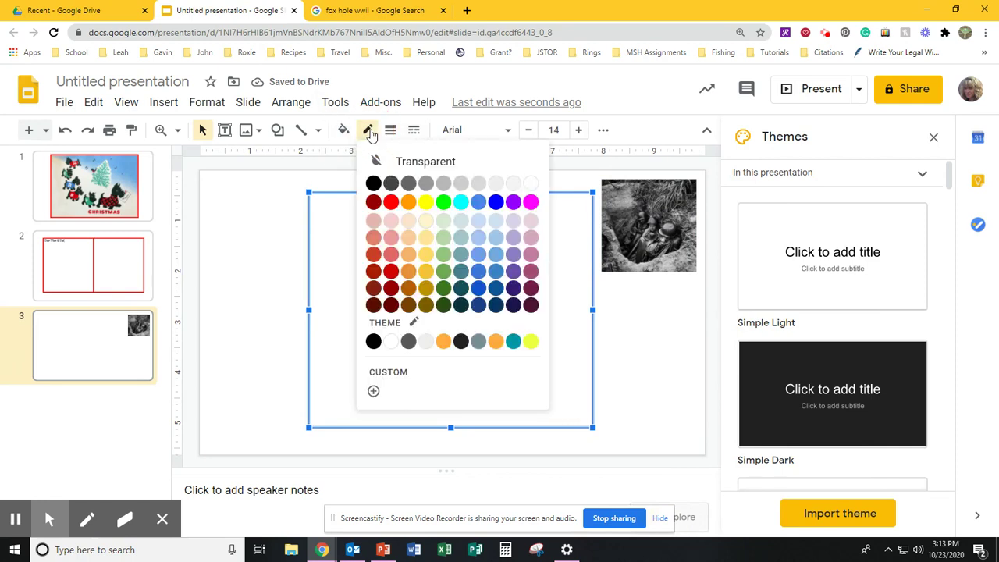
pyautogui.click(391, 202)
pyautogui.click(391, 129)
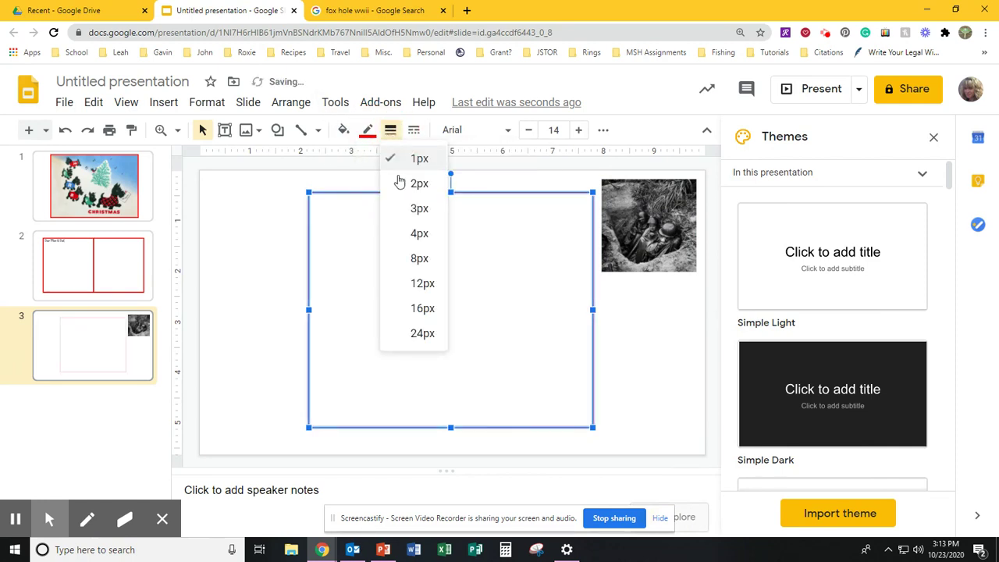
pyautogui.click(420, 258)
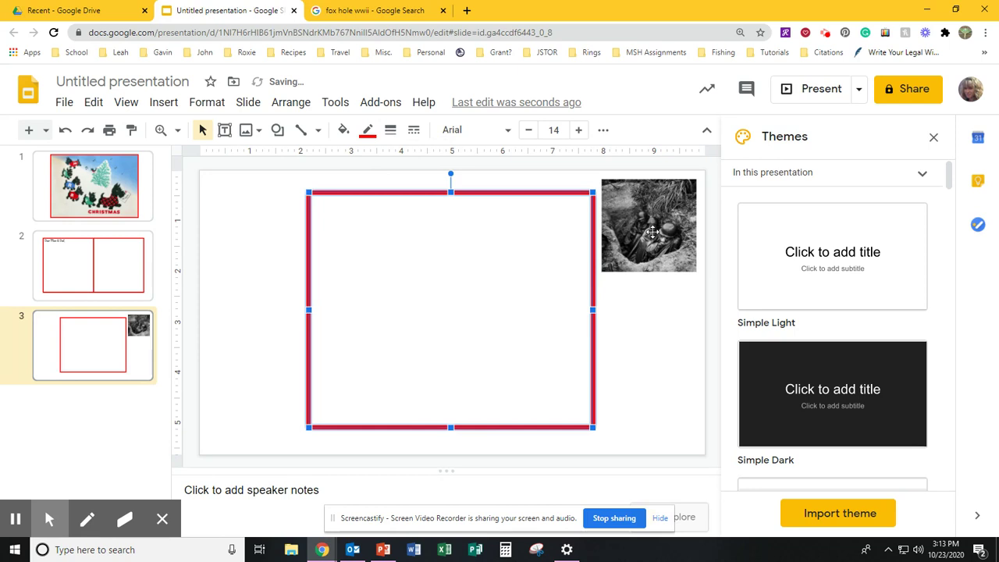
pyautogui.moveTo(653, 231); pyautogui.dragTo(387, 262)
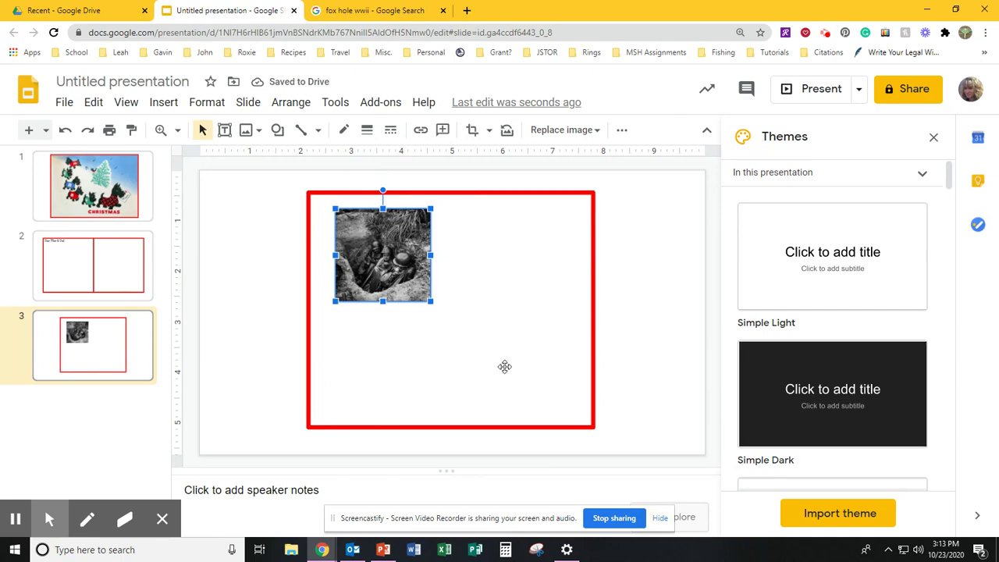
# - Replace the 'fox hole wwii' image search with a fleur-de-lis search
pyautogui.click(642, 301)
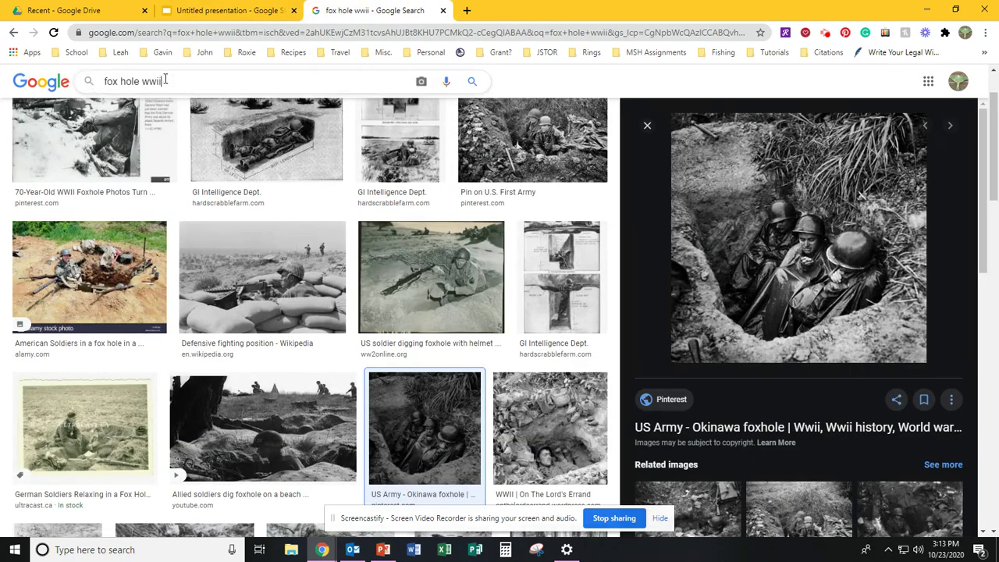
pyautogui.moveTo(166, 81); pyautogui.dragTo(56, 82)
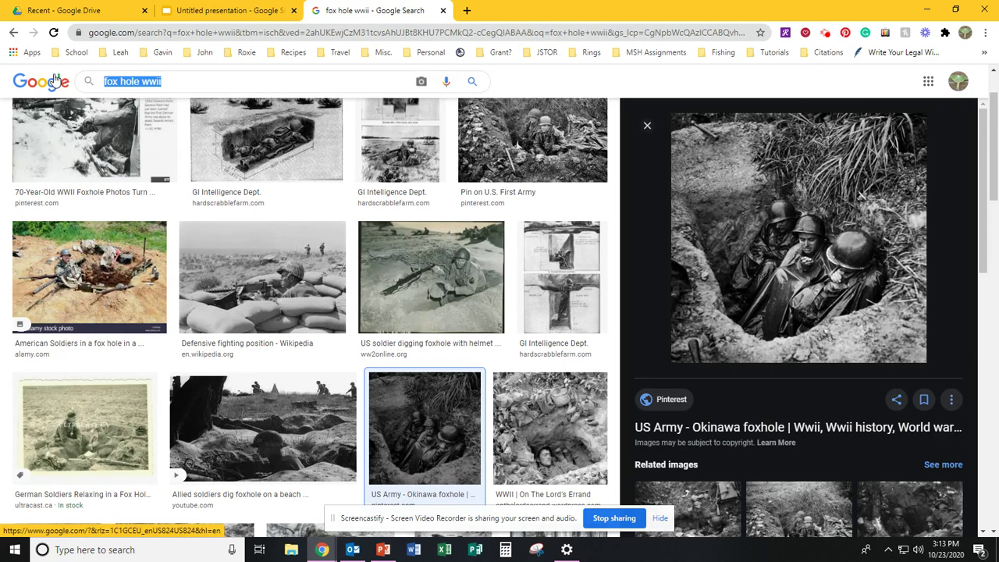
pyautogui.write('feud')
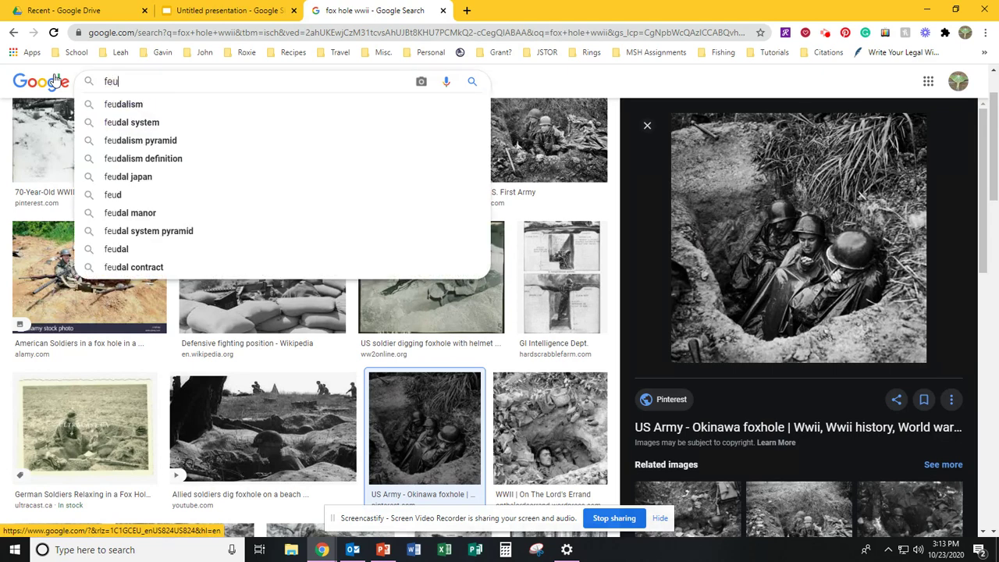
pyautogui.press('BackSpace')
pyautogui.press('BackSpace')
pyautogui.press('BackSpace')
pyautogui.write('le')
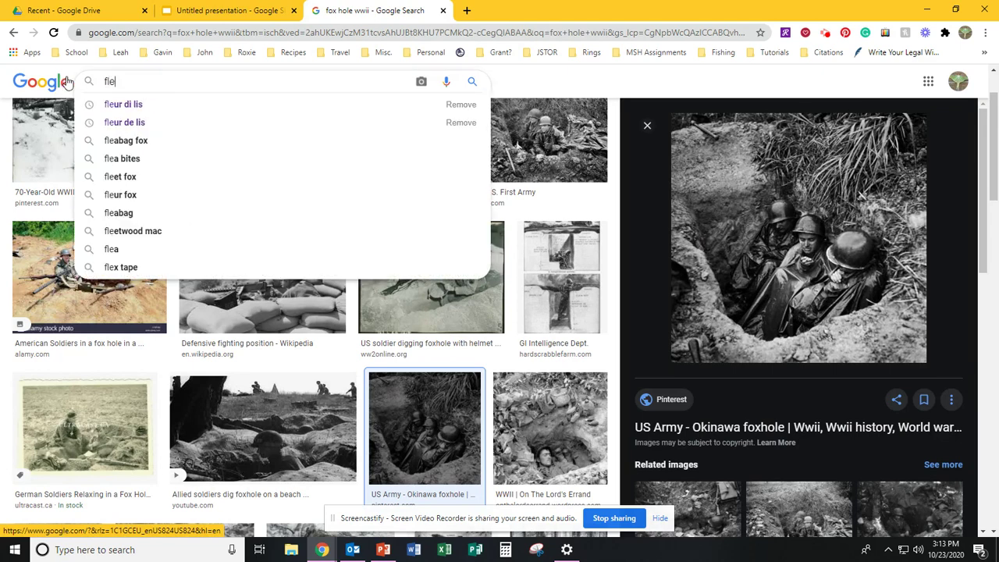
pyautogui.click(133, 107)
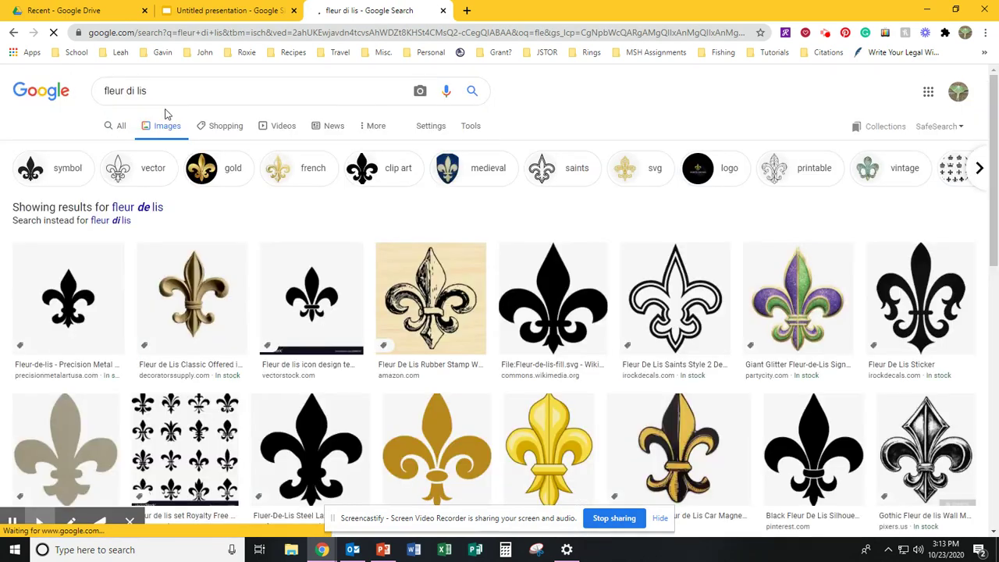
# - Preview the first black fleur-de-lis result and copy the image
pyautogui.click(75, 312)
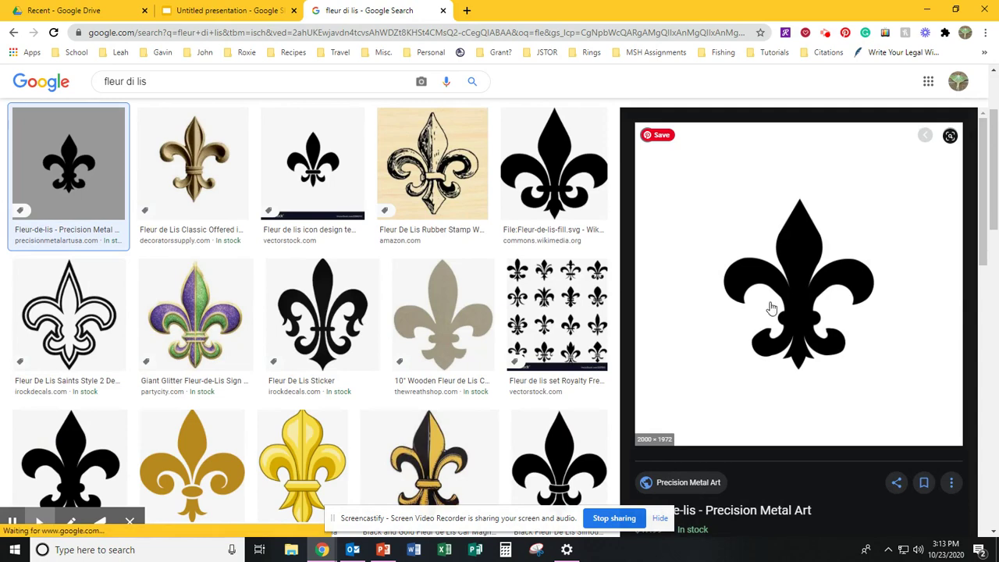
pyautogui.rightClick(762, 308)
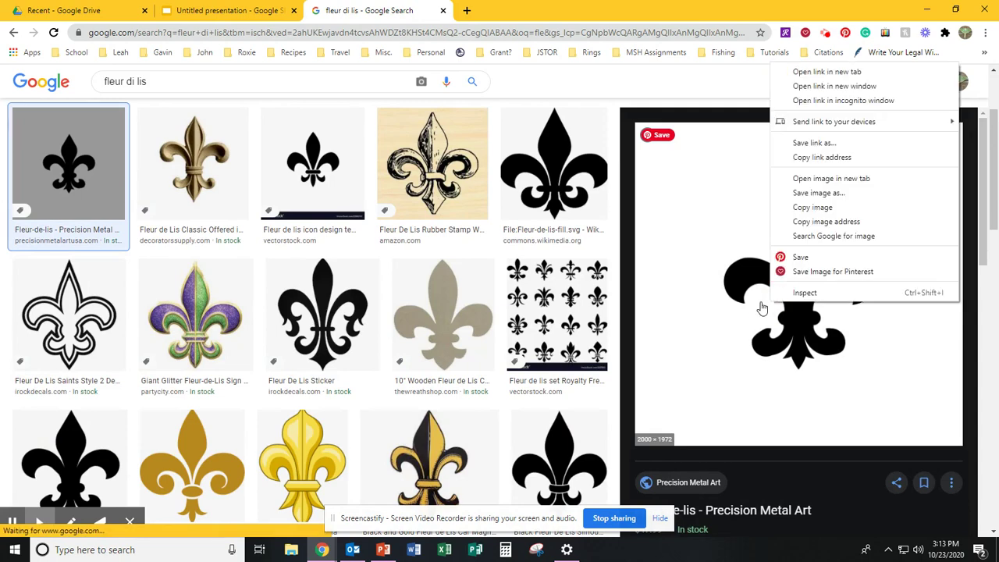
pyautogui.click(832, 208)
# - Paste the fleur-de-lis on slide 3, shrink it, and place it at the red frame's lower centre
pyautogui.click(250, 11)
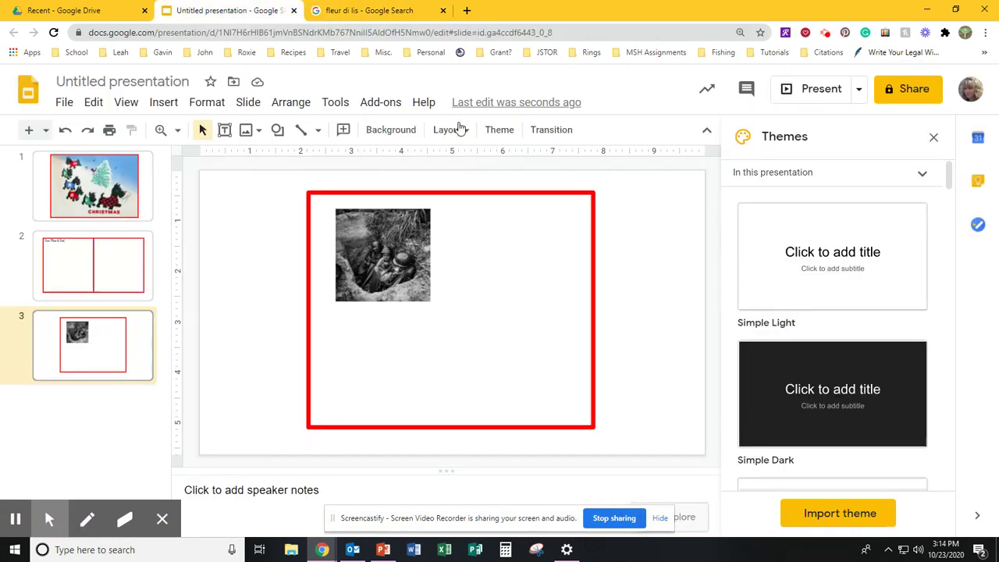
pyautogui.rightClick(641, 338)
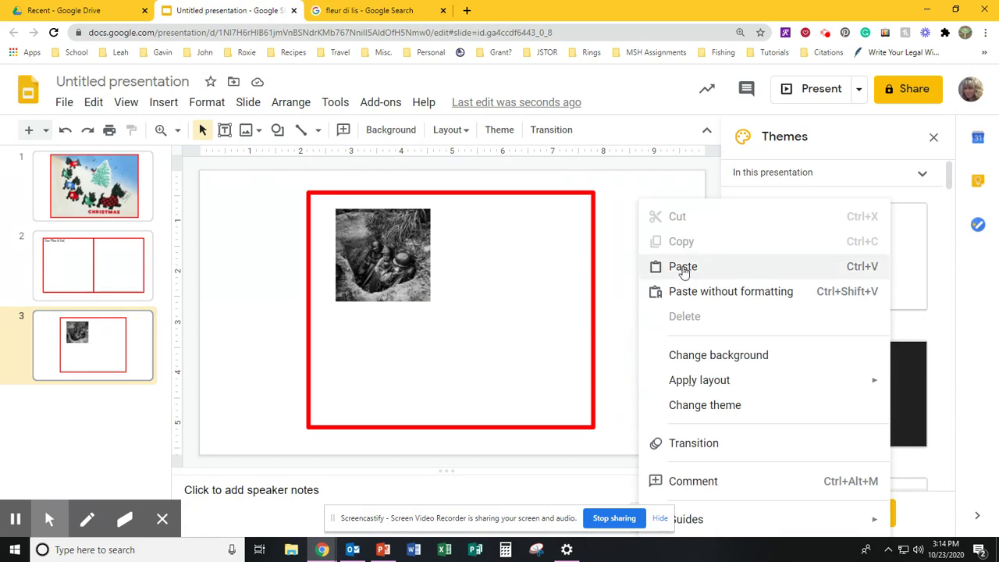
pyautogui.click(683, 267)
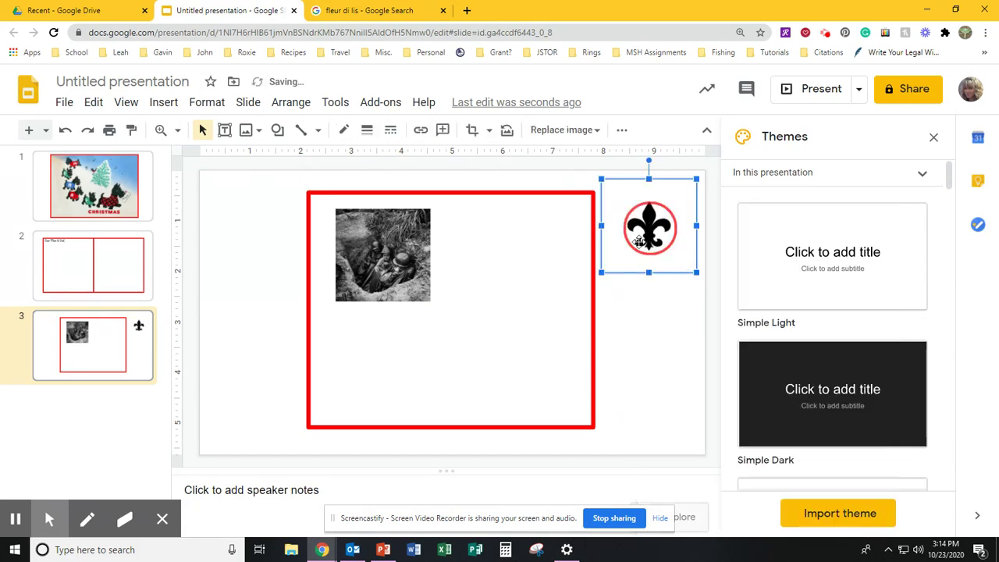
pyautogui.moveTo(640, 241); pyautogui.dragTo(446, 365)
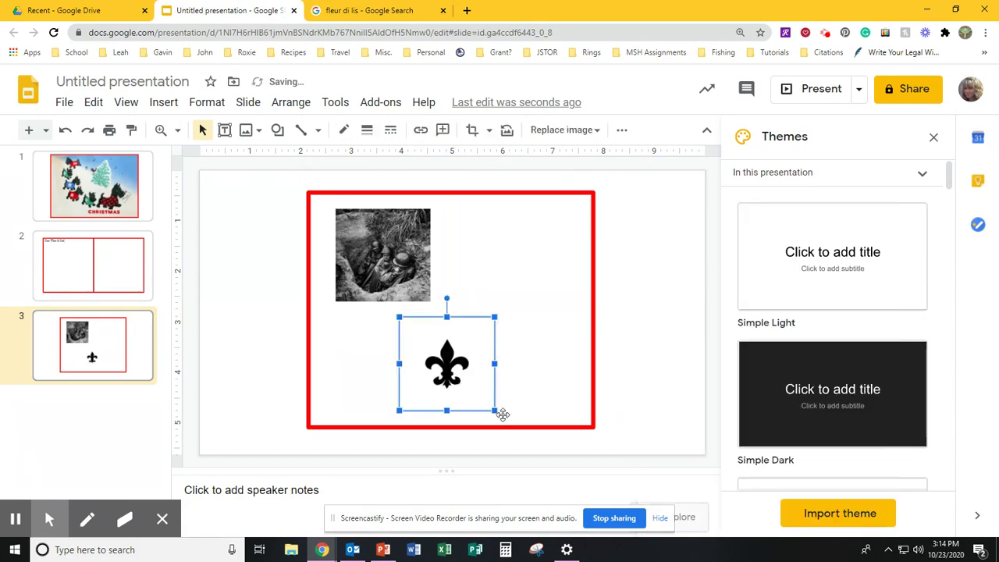
pyautogui.moveTo(495, 409); pyautogui.dragTo(462, 378)
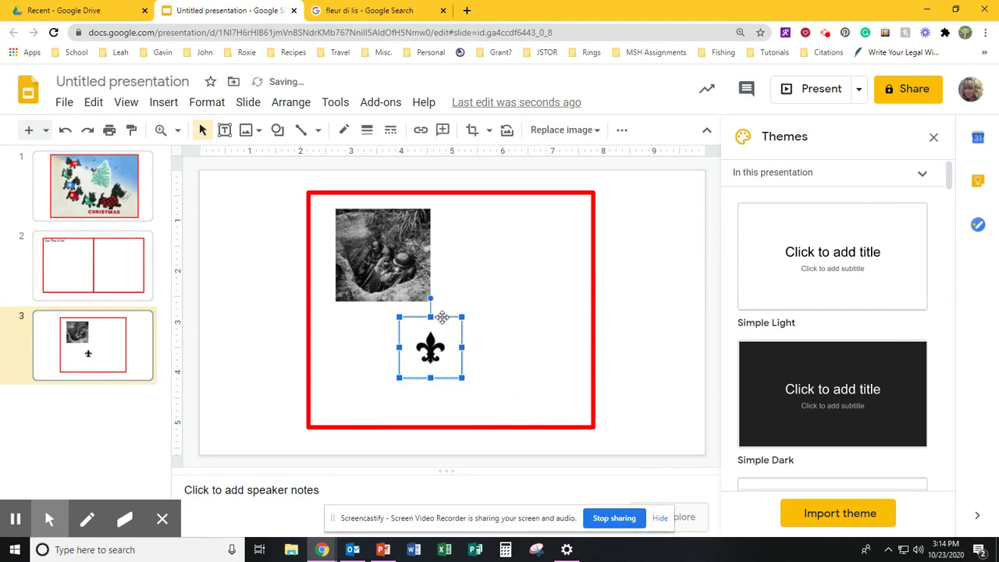
pyautogui.moveTo(442, 318); pyautogui.dragTo(461, 348)
pyautogui.click(520, 360)
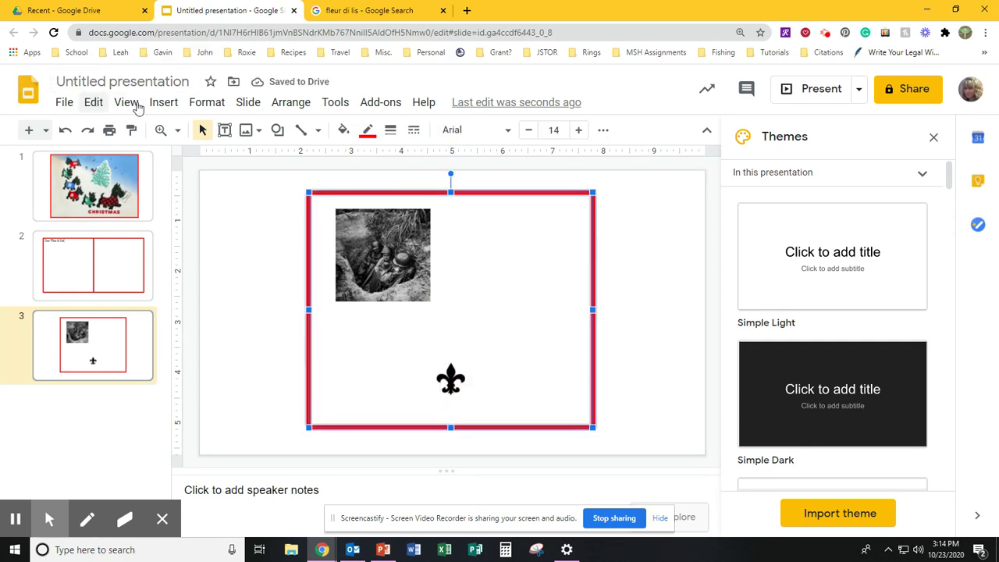
# - Add a centre-aligned text box reading 'Kowalski's Cards' below the fleur-de-lis
pyautogui.click(162, 102)
pyautogui.click(195, 156)
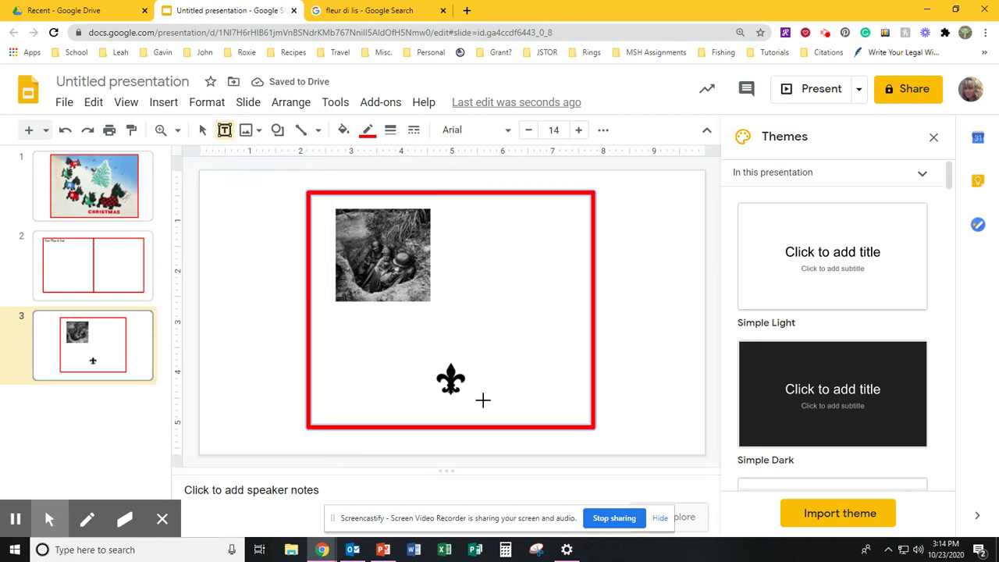
pyautogui.moveTo(378, 397); pyautogui.dragTo(520, 421)
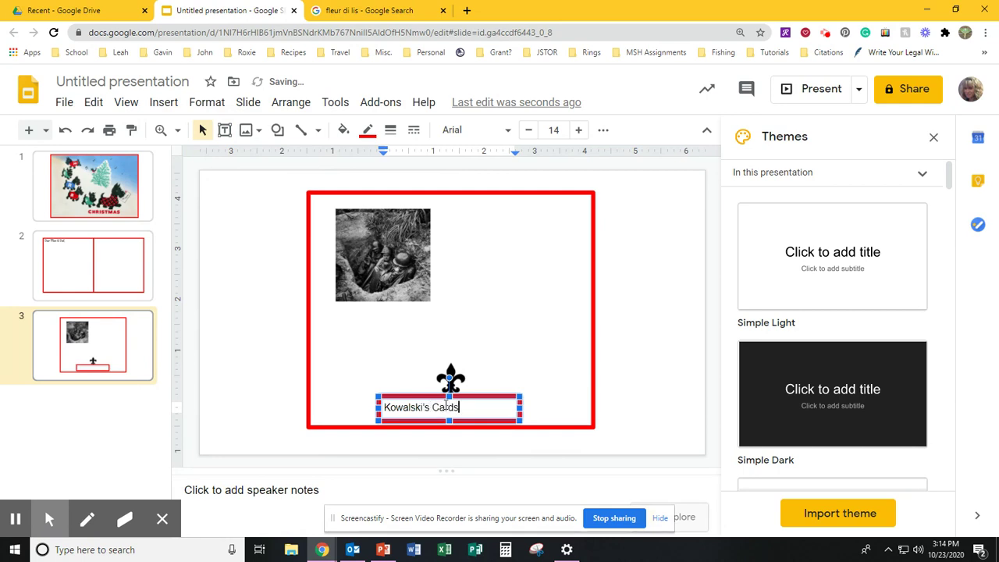
pyautogui.click(603, 130)
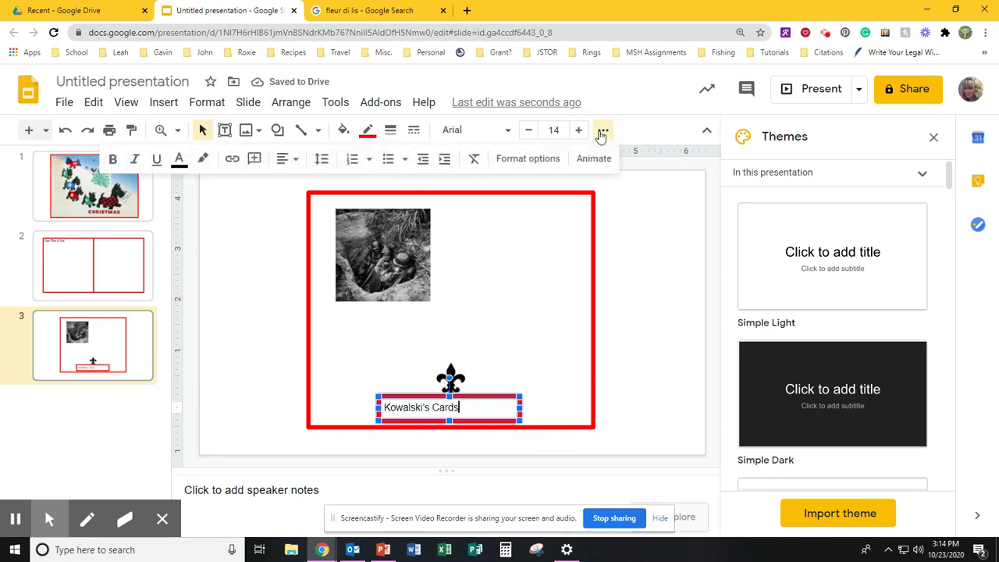
pyautogui.click(295, 169)
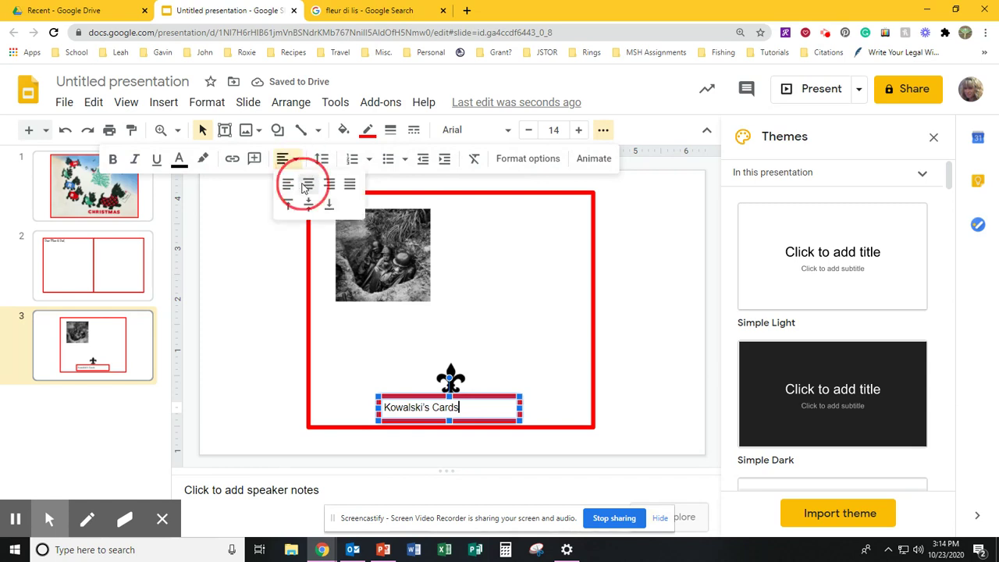
pyautogui.click(298, 186)
pyautogui.click(501, 399)
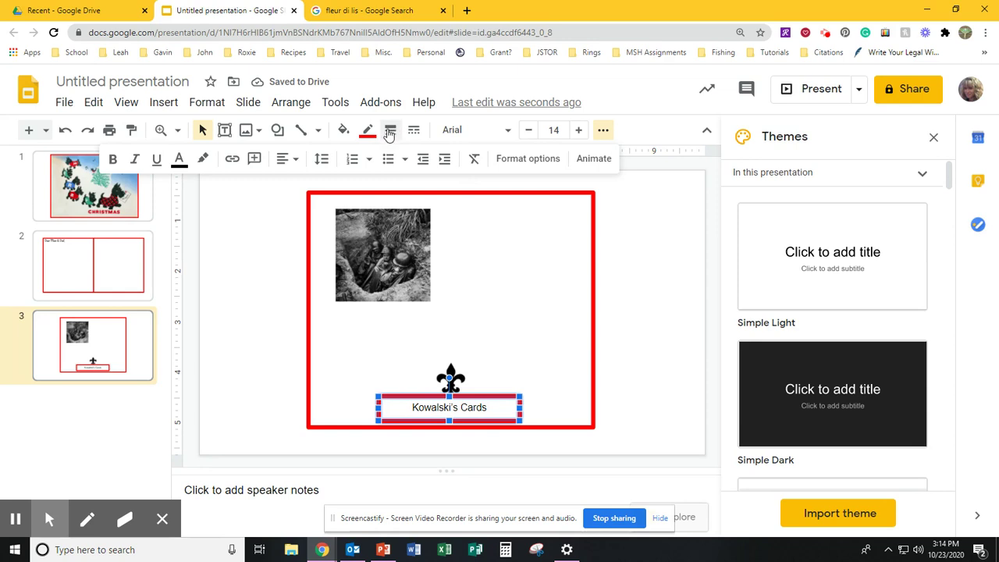
# - Make the caption box border transparent, then review all three slides
pyautogui.click(368, 129)
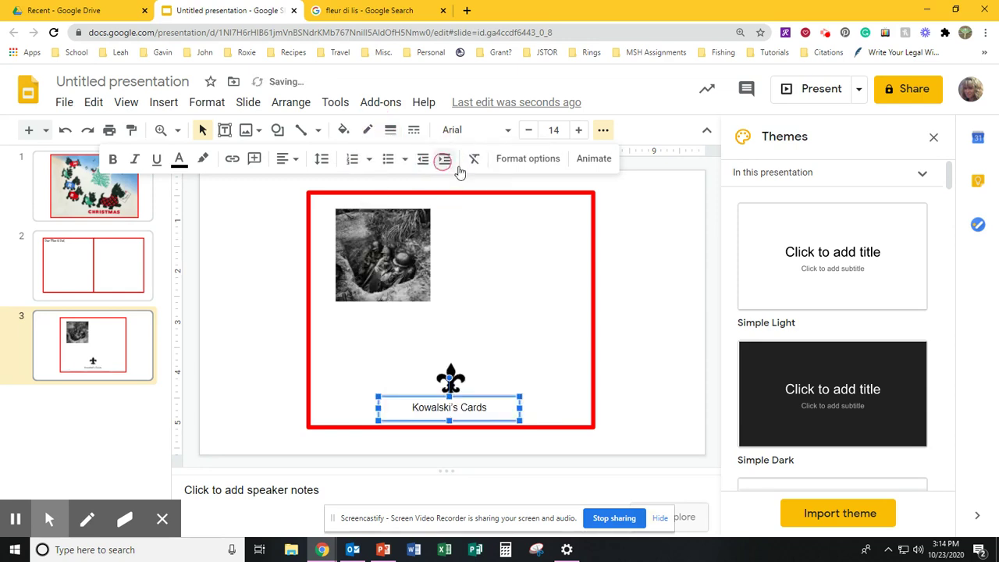
pyautogui.click(442, 162)
pyautogui.click(634, 283)
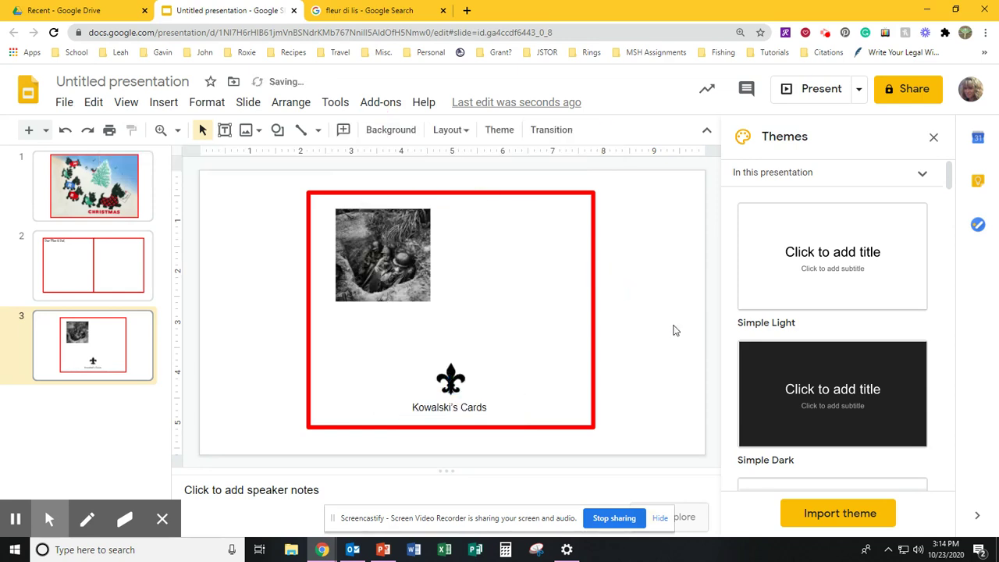
pyautogui.click(119, 173)
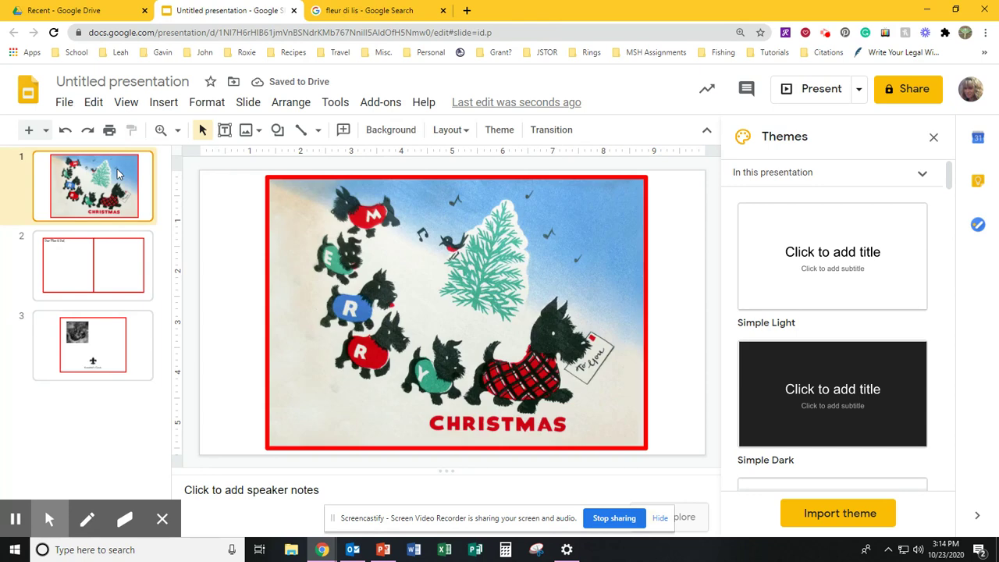
pyautogui.click(104, 276)
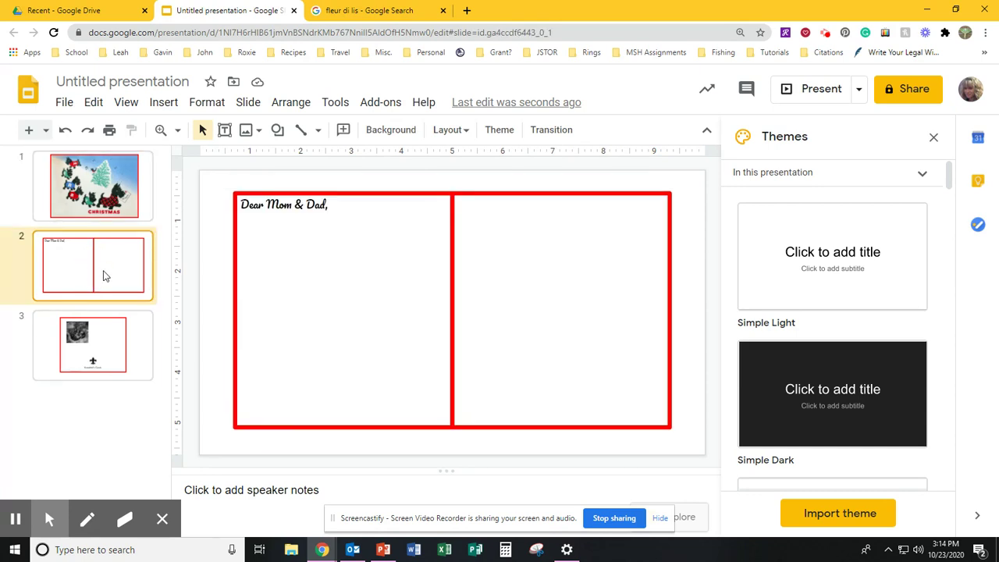
pyautogui.click(119, 349)
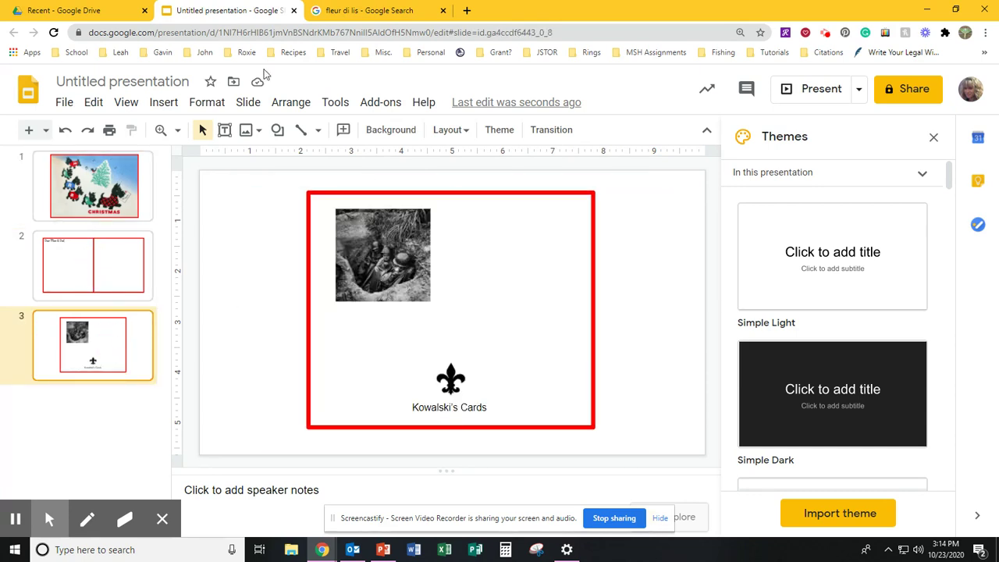
# - Retitle the presentation from 'Untitled presentation' to 'Kowalski Xmas Card'
pyautogui.click(120, 81)
pyautogui.press('BackSpace')
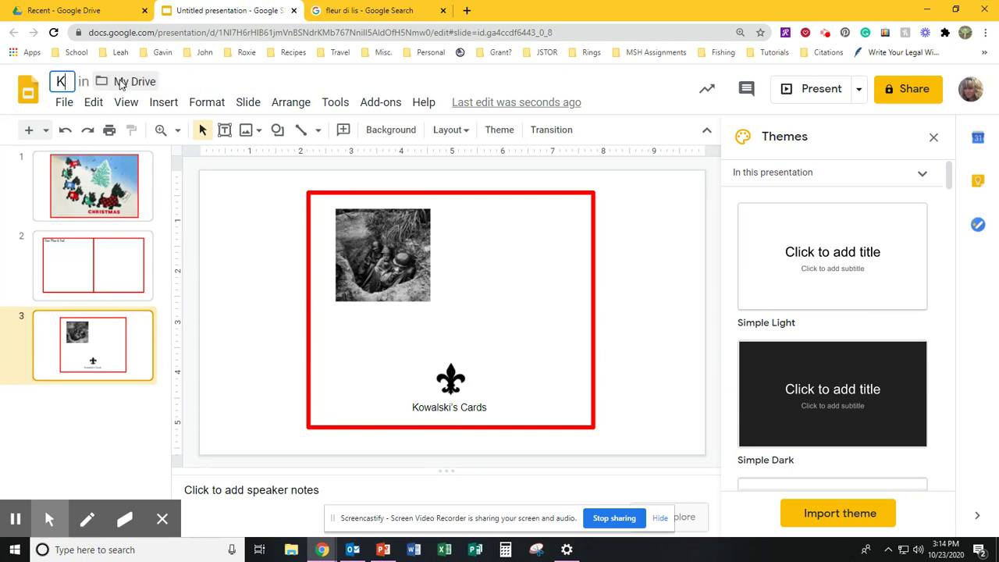
pyautogui.write('Kowalski')
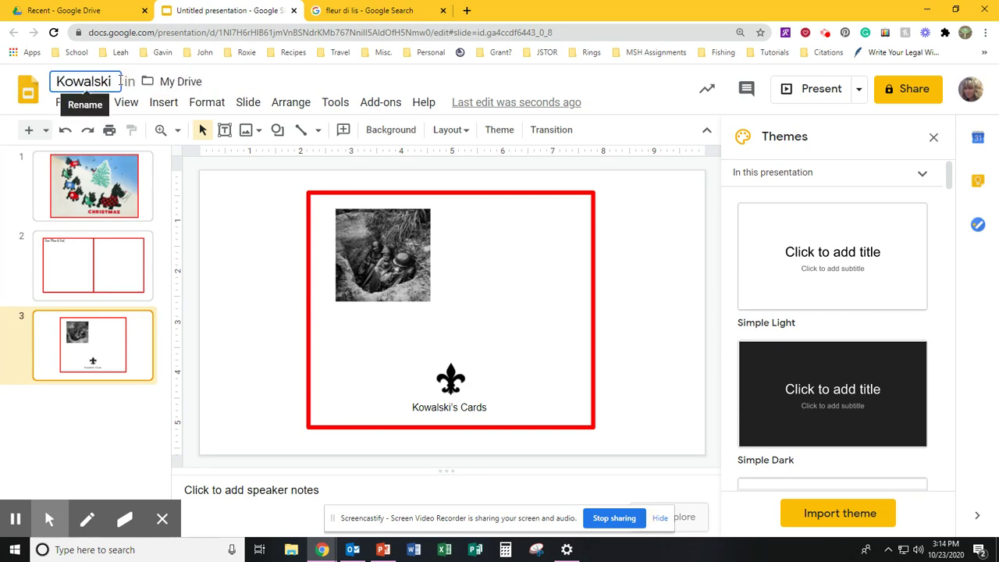
pyautogui.write(' Xmas Card')
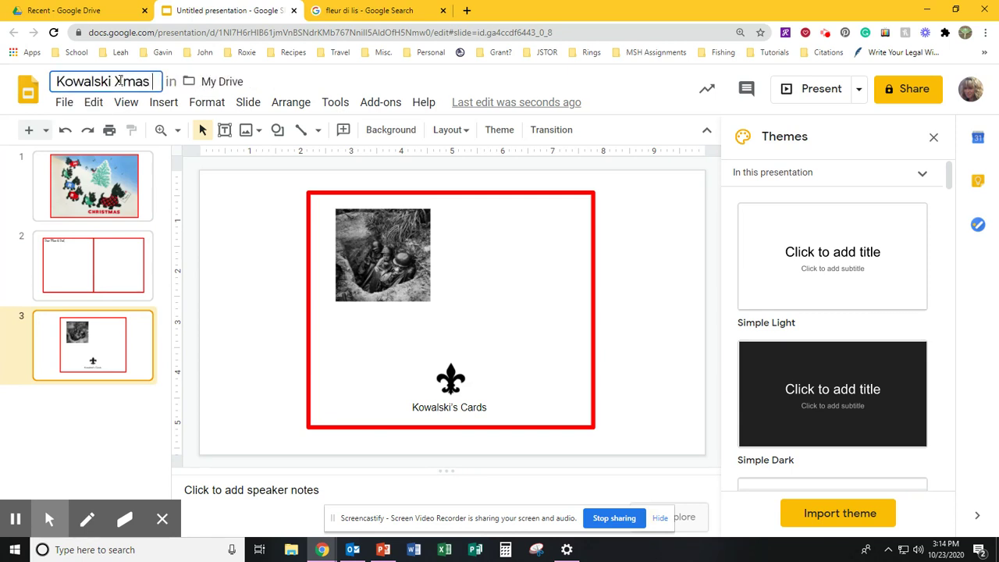